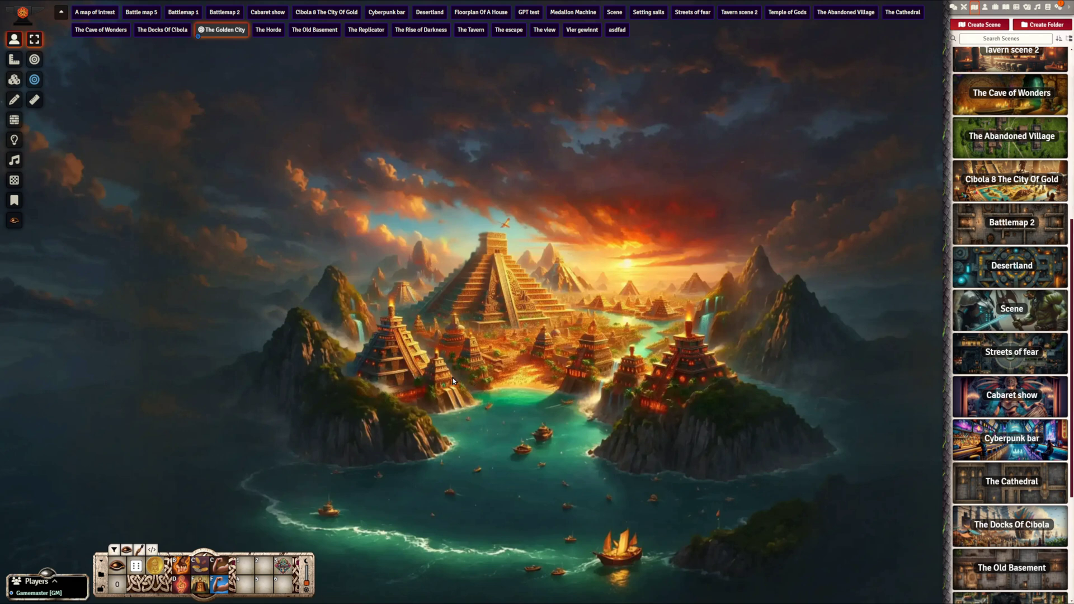
# - Create a new scene document through the Cibola 8 wheel, named "the magic pond" and with no folder assigned
pyautogui.click(283, 566)
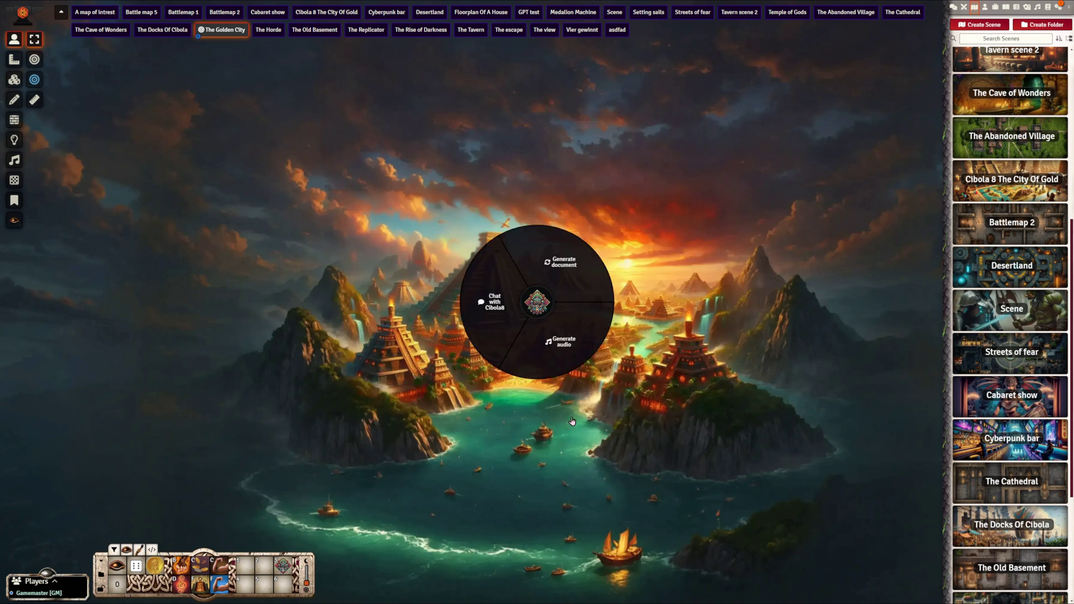
pyautogui.moveTo(550, 397)
pyautogui.moveTo(532, 258)
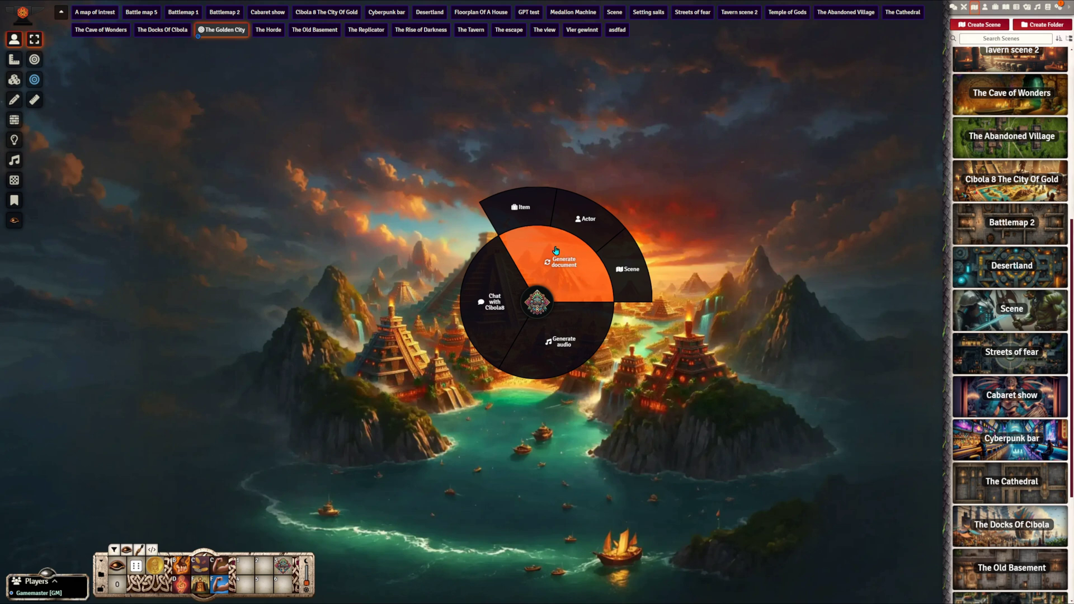
pyautogui.click(625, 273)
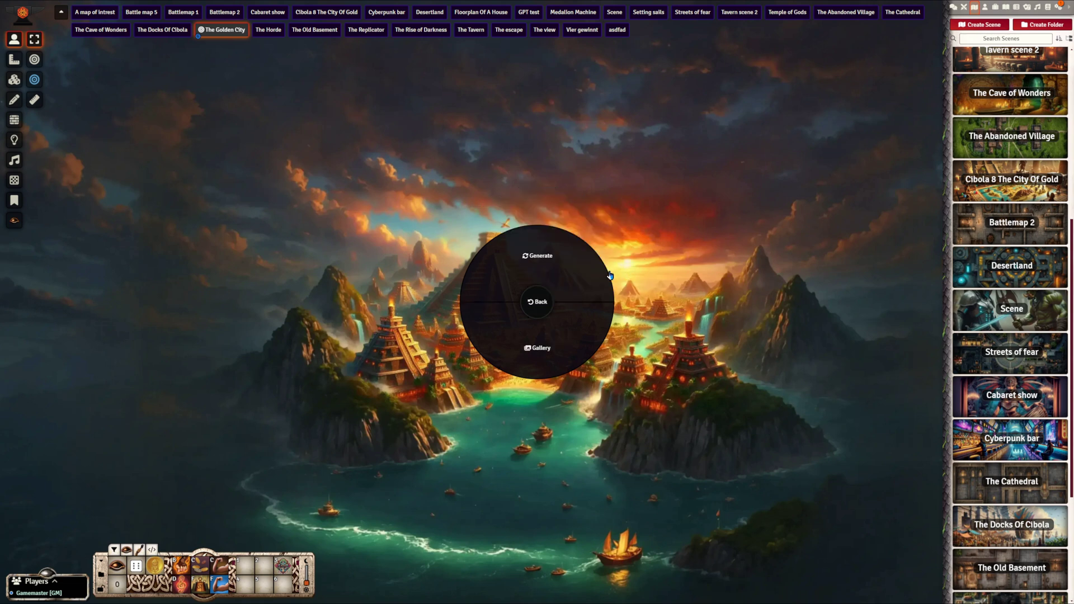
pyautogui.click(571, 269)
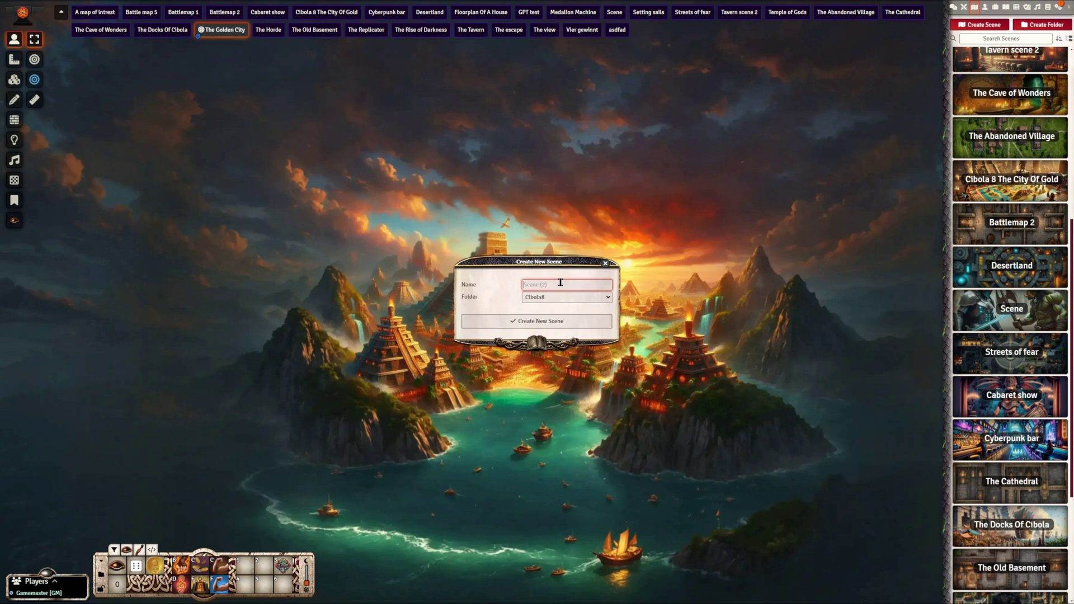
pyautogui.write('the magic pond')
pyautogui.click(567, 297)
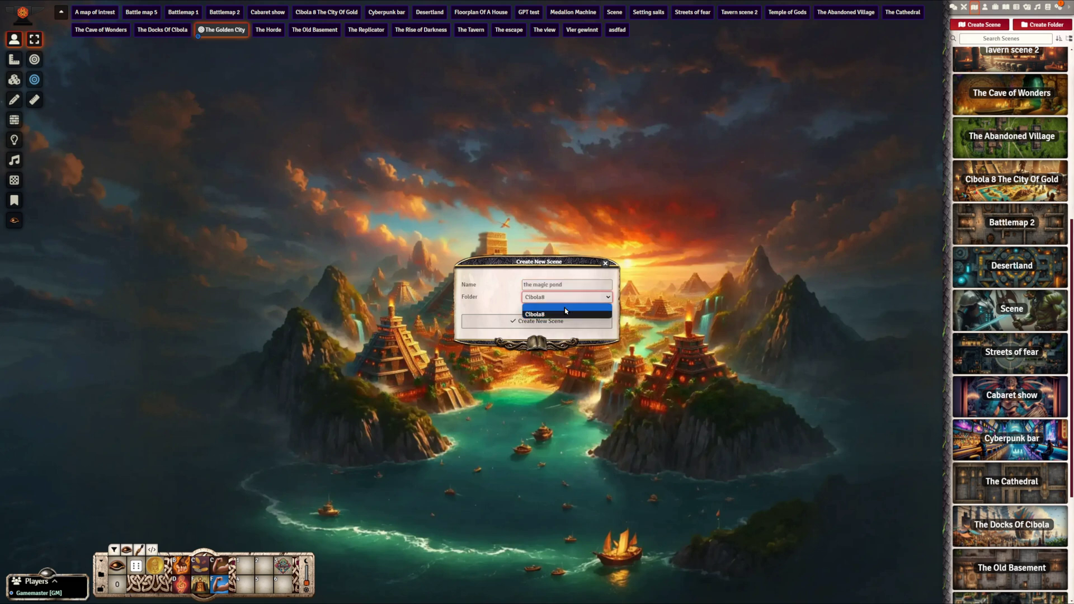
pyautogui.click(565, 310)
pyautogui.click(531, 321)
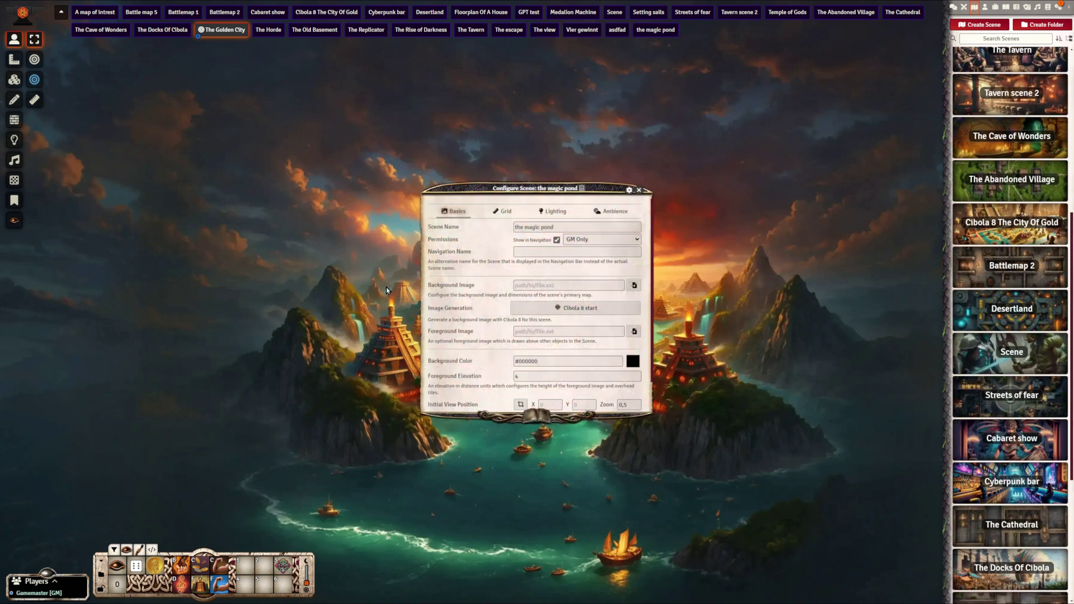
# - Locate the magic pond in the scene list and start Cibola 8 image generation from its scene configuration
pyautogui.scroll(-4, 1028, 411)
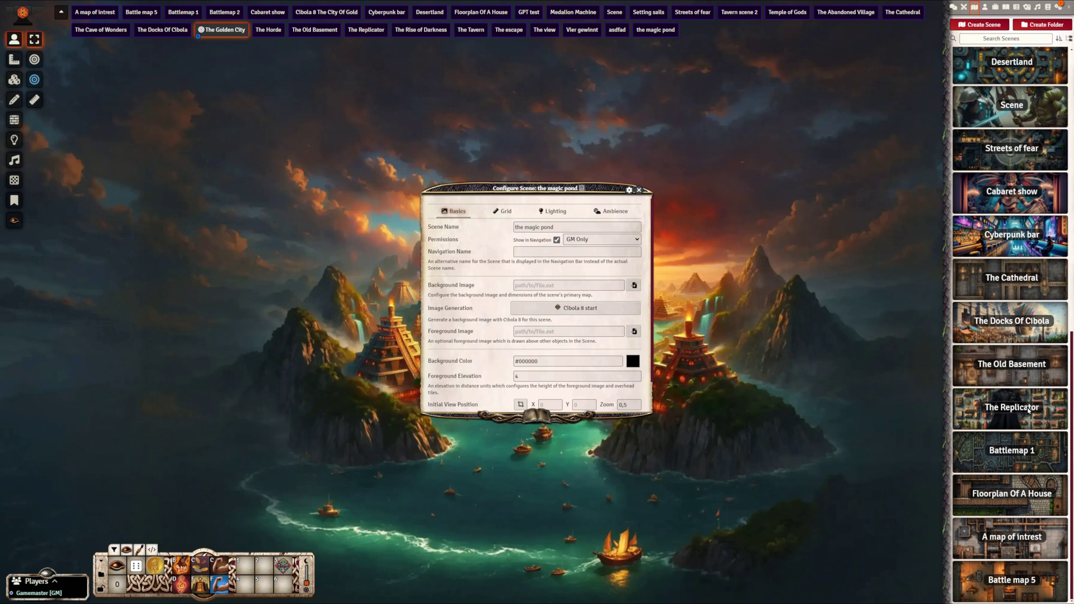
pyautogui.scroll(9, 1028, 411)
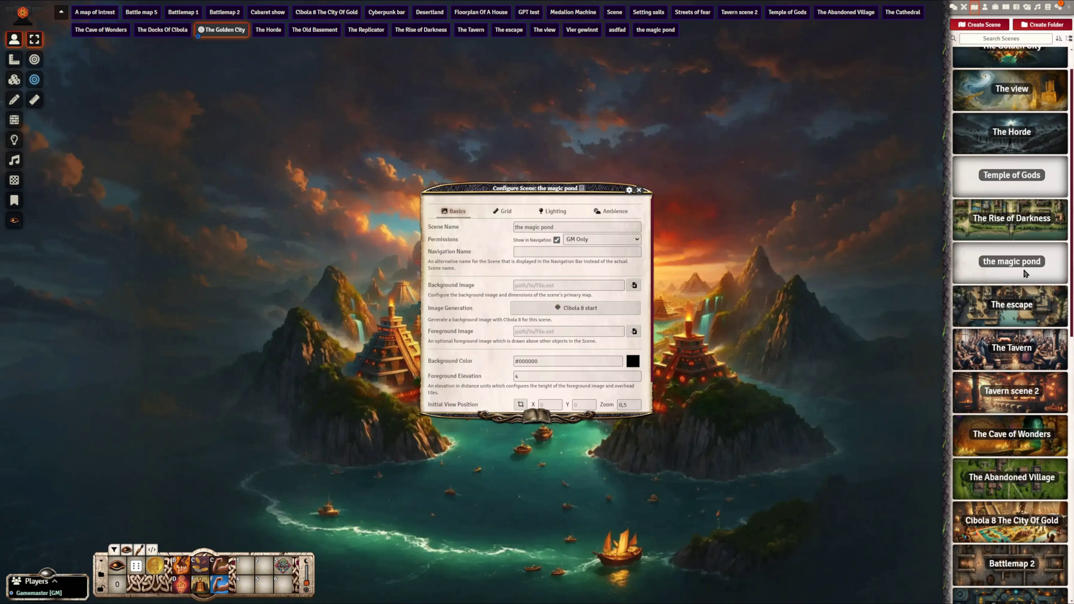
pyautogui.scroll(-3, 1014, 268)
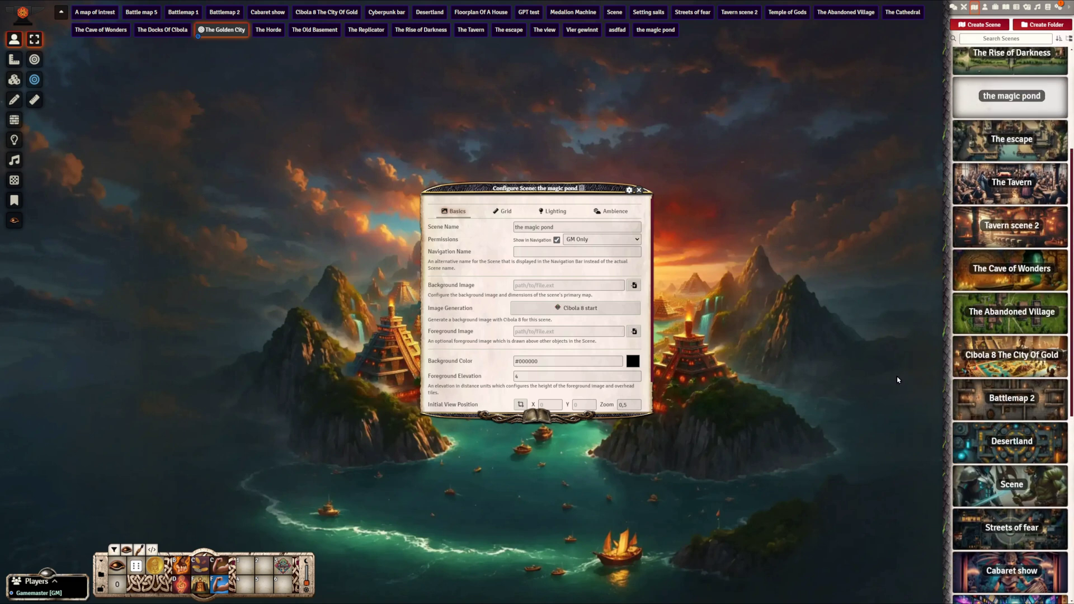
pyautogui.click(581, 309)
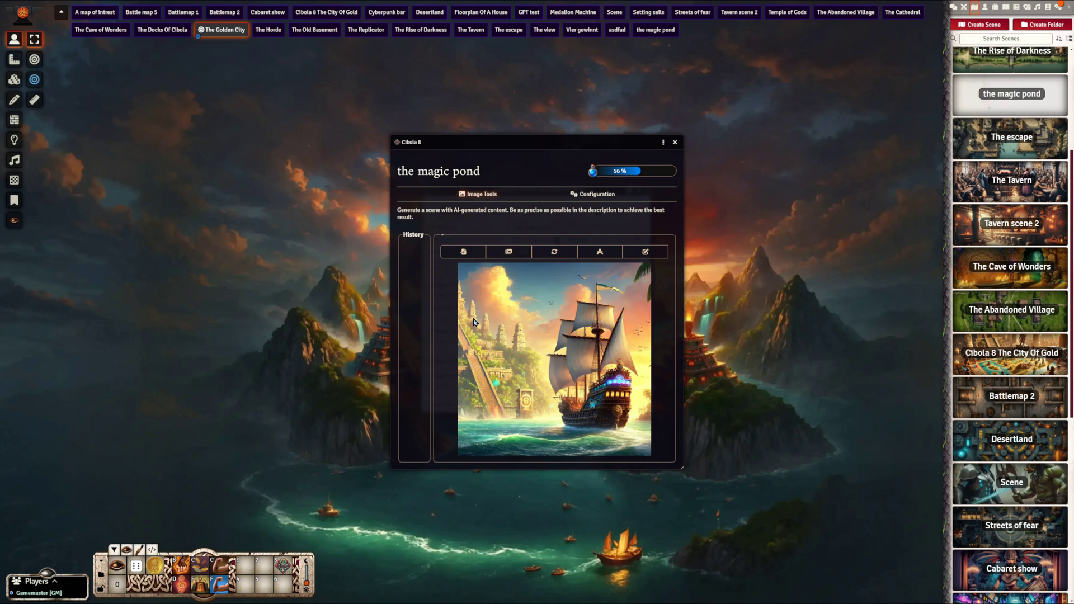
# - Open the Image Generation window, enlarge and reposition it, look through the available AI models, and close it
pyautogui.click(553, 255)
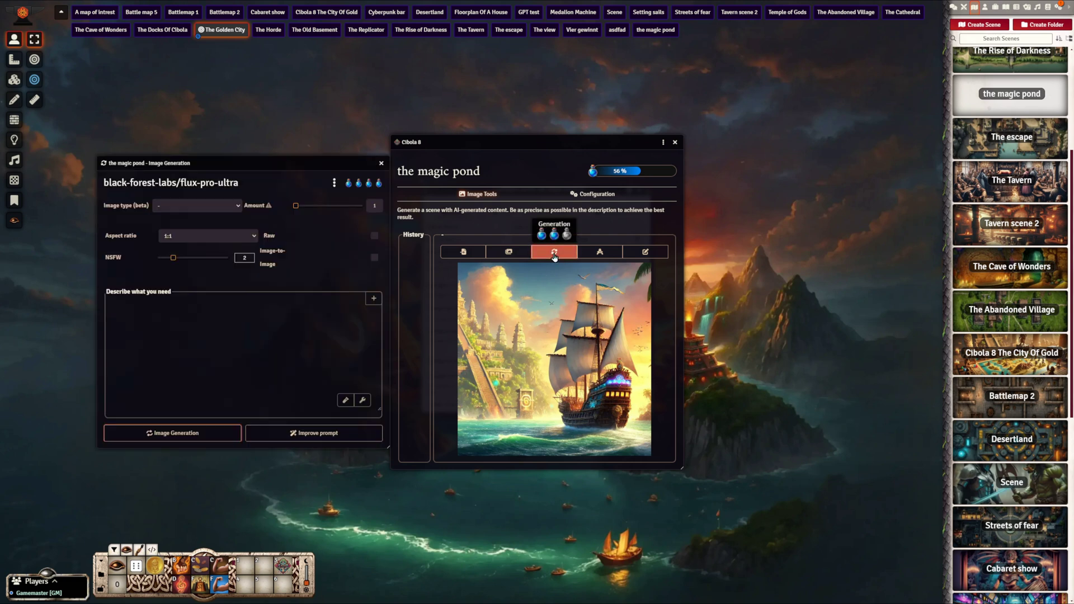
pyautogui.moveTo(285, 166); pyautogui.dragTo(582, 174)
pyautogui.moveTo(683, 455); pyautogui.dragTo(872, 580)
pyautogui.moveTo(696, 174); pyautogui.dragTo(593, 119)
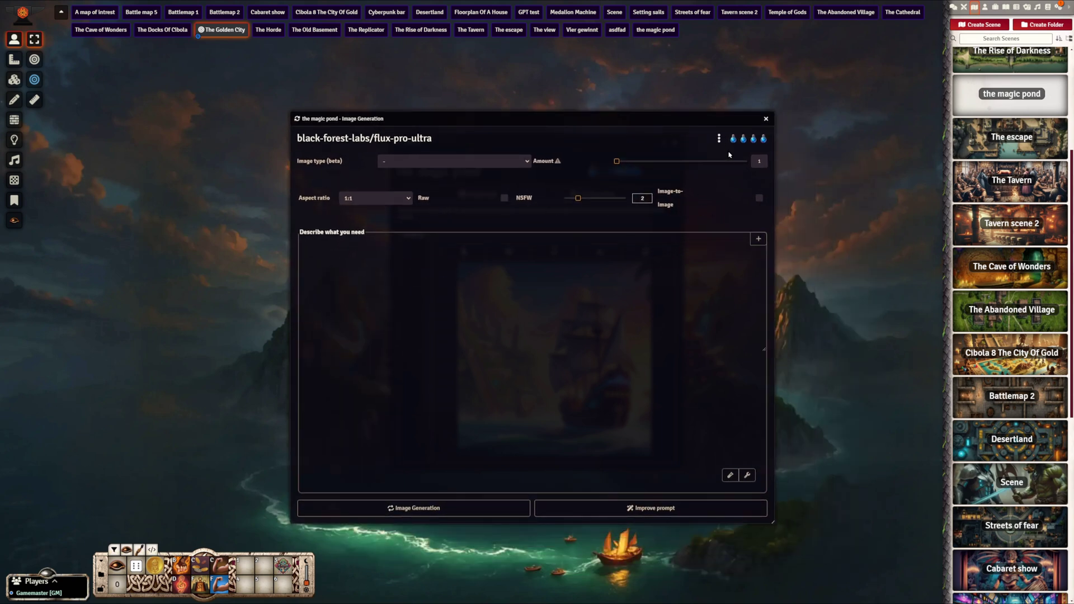
pyautogui.click(722, 142)
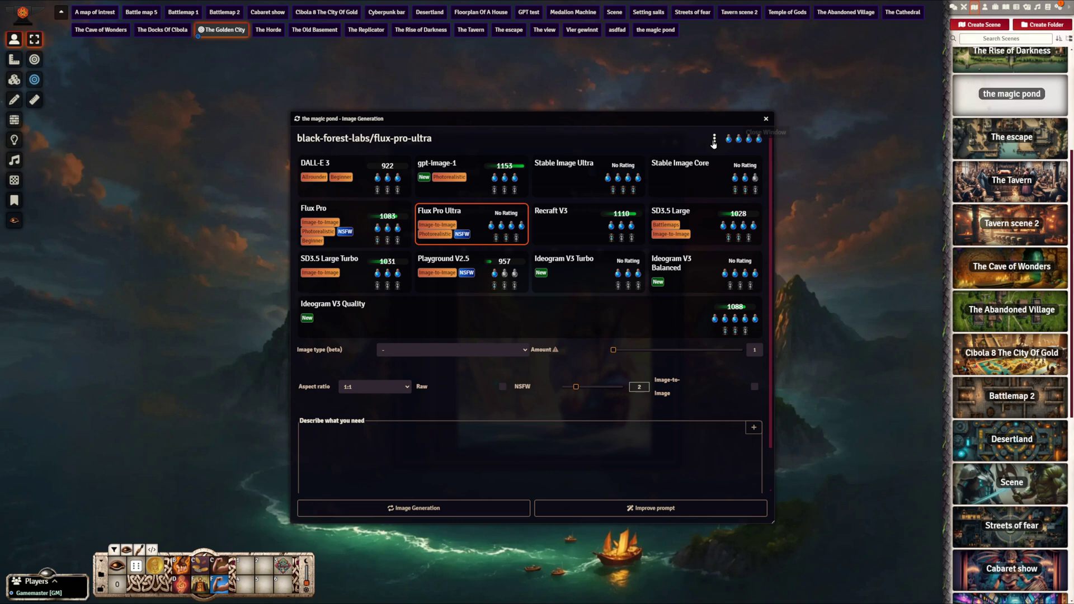
pyautogui.click(767, 119)
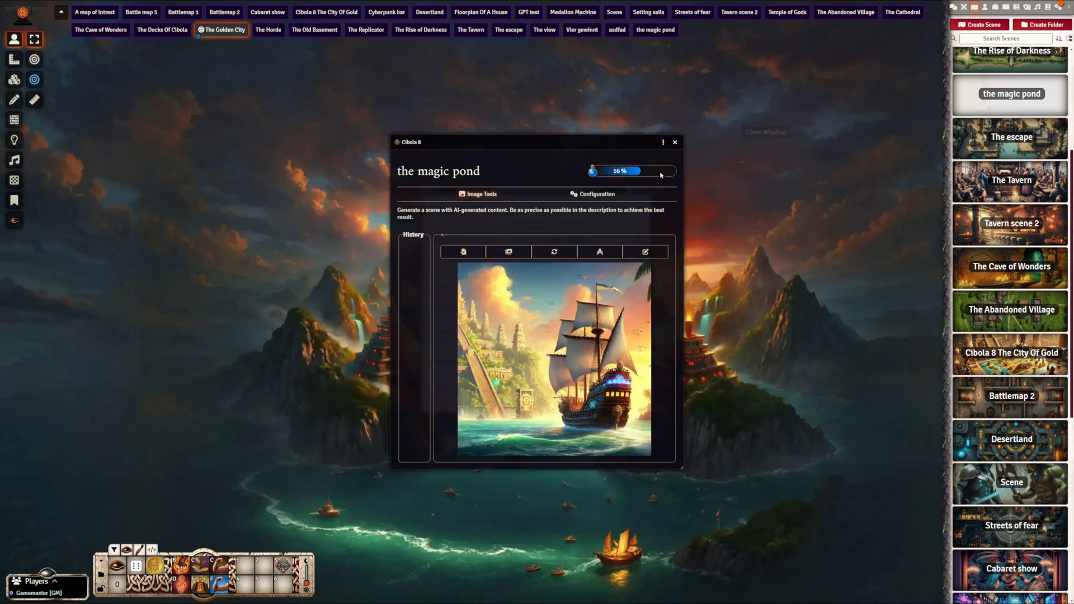
# - Select DALL-E 3 as the AI model in the Cibola 8 configuration and return to the image tools
pyautogui.click(609, 202)
pyautogui.scroll(-5, 500, 330)
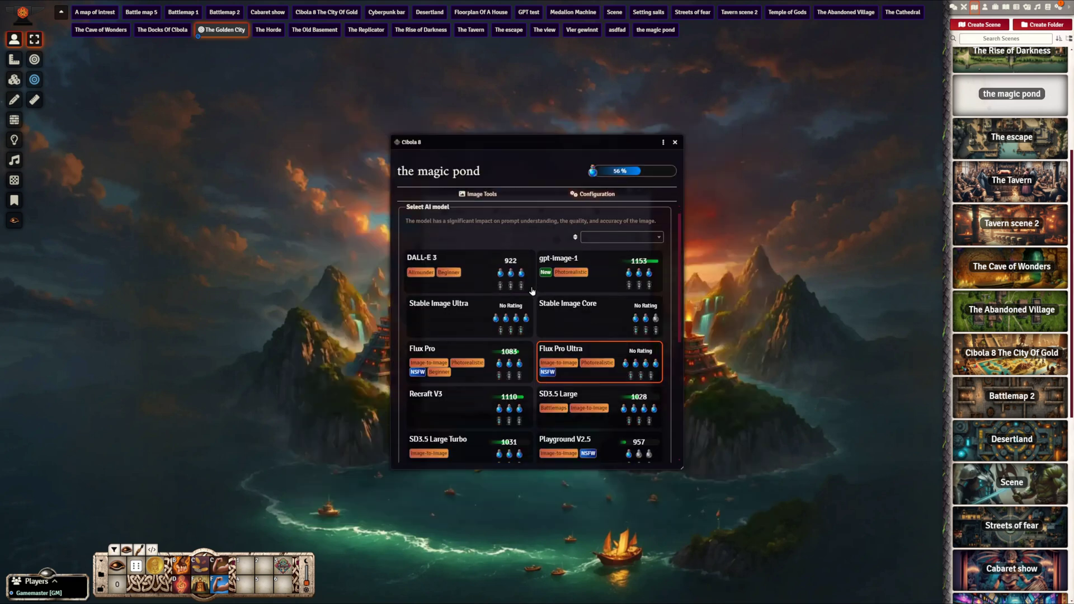
pyautogui.scroll(5, 501, 330)
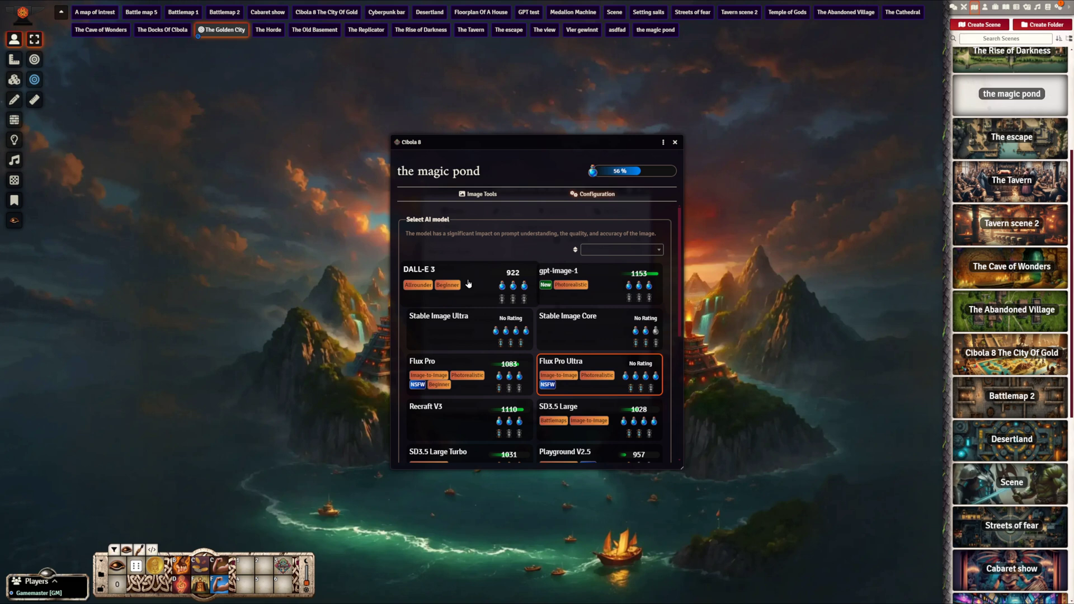
pyautogui.click(459, 278)
pyautogui.scroll(-3, 476, 313)
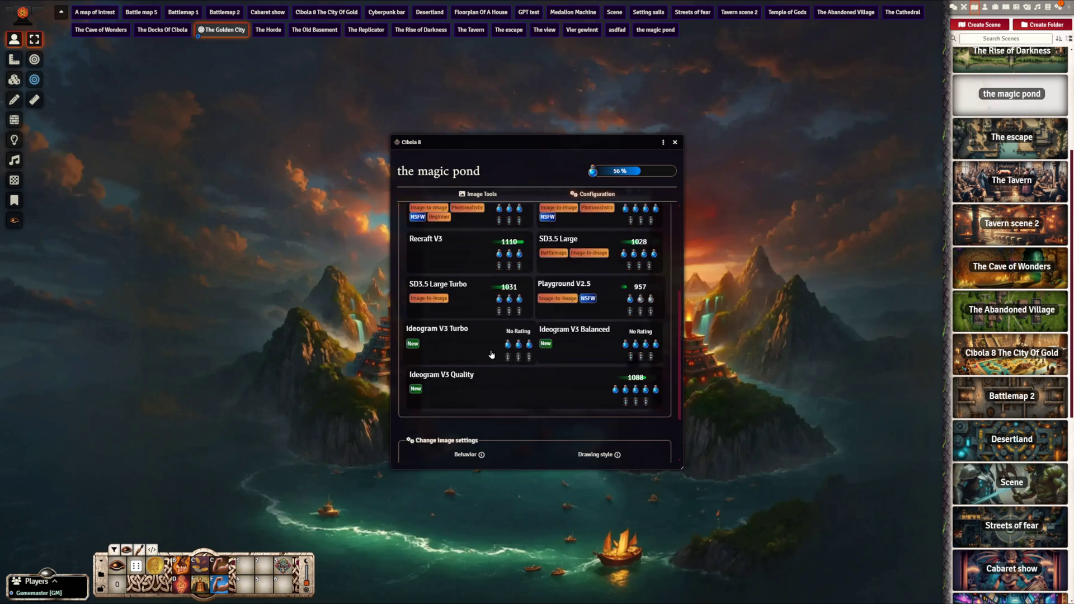
pyautogui.scroll(3, 491, 347)
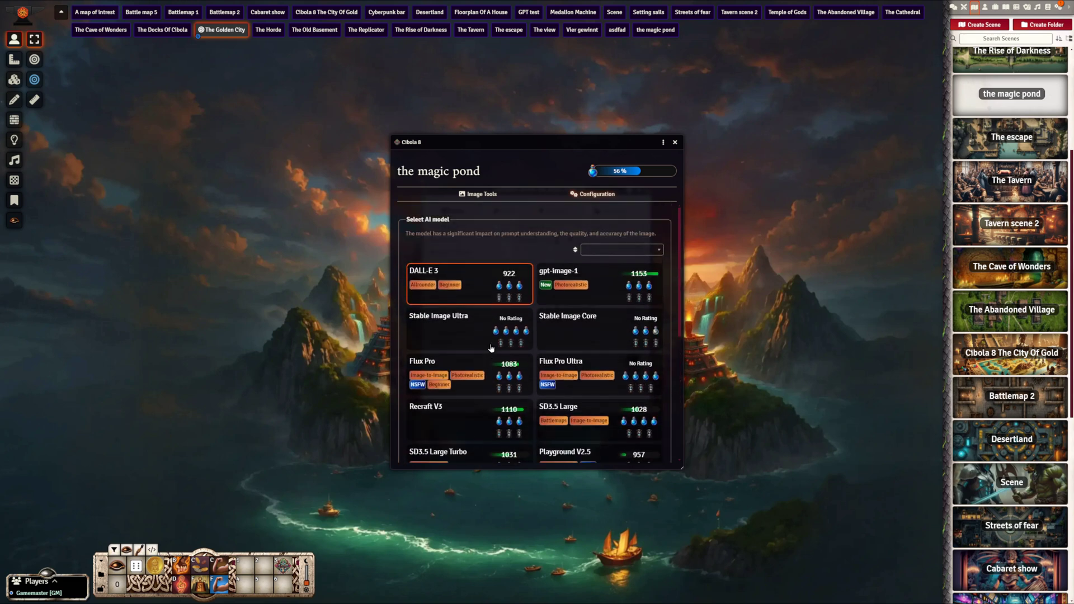
pyautogui.click(490, 197)
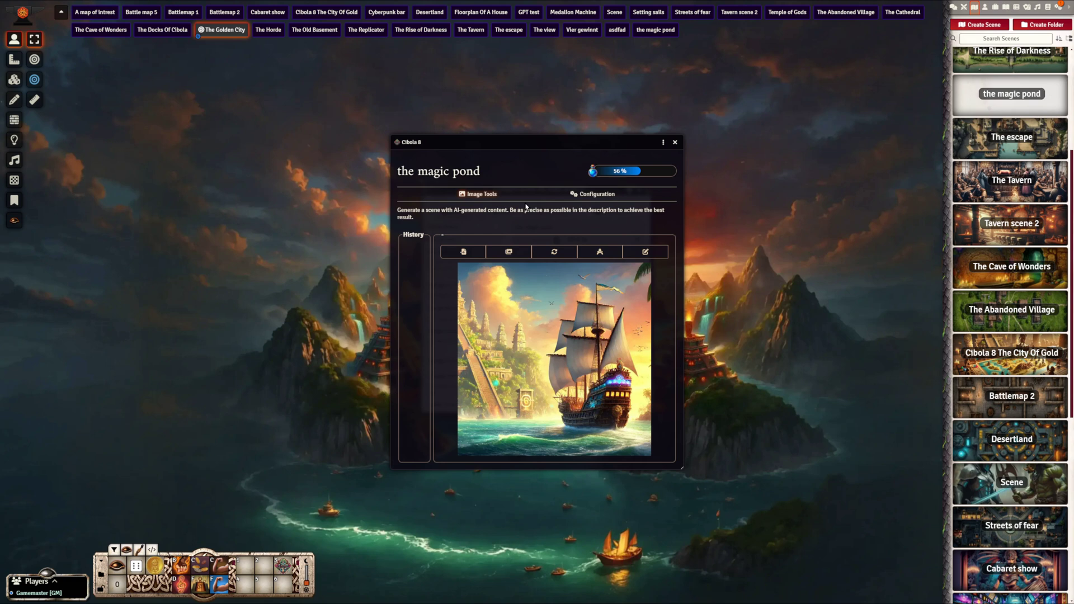
# - Reopen image generation and enter a prompt for a dense, enchanted forest at twilight with a shimmering pool, bioluminescent flowers, adventurers and rune-etched stones
pyautogui.click(553, 252)
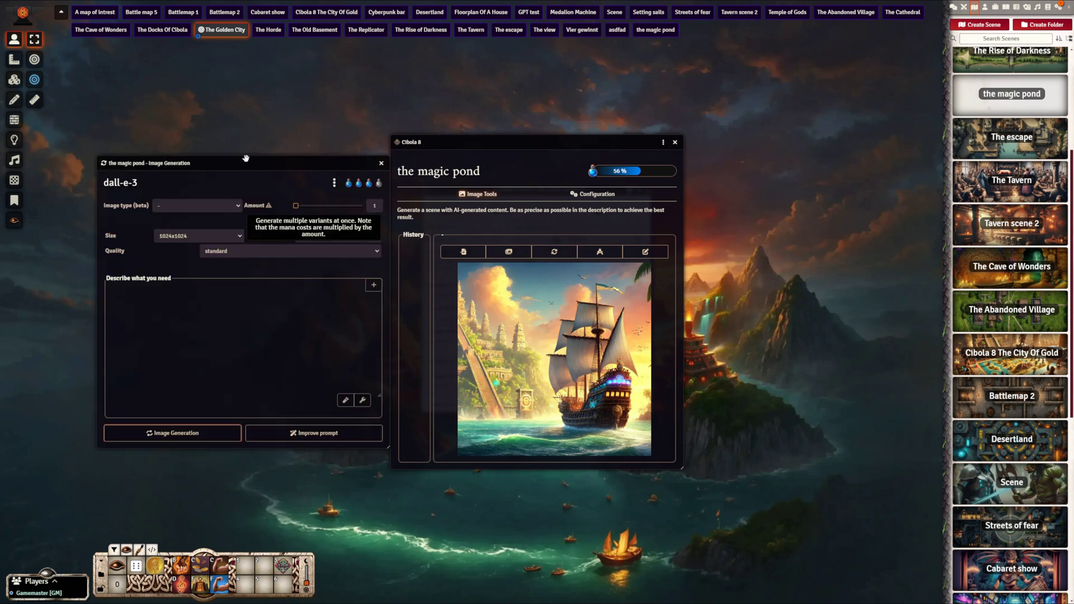
pyautogui.moveTo(296, 154); pyautogui.dragTo(491, 122)
pyautogui.click(525, 149)
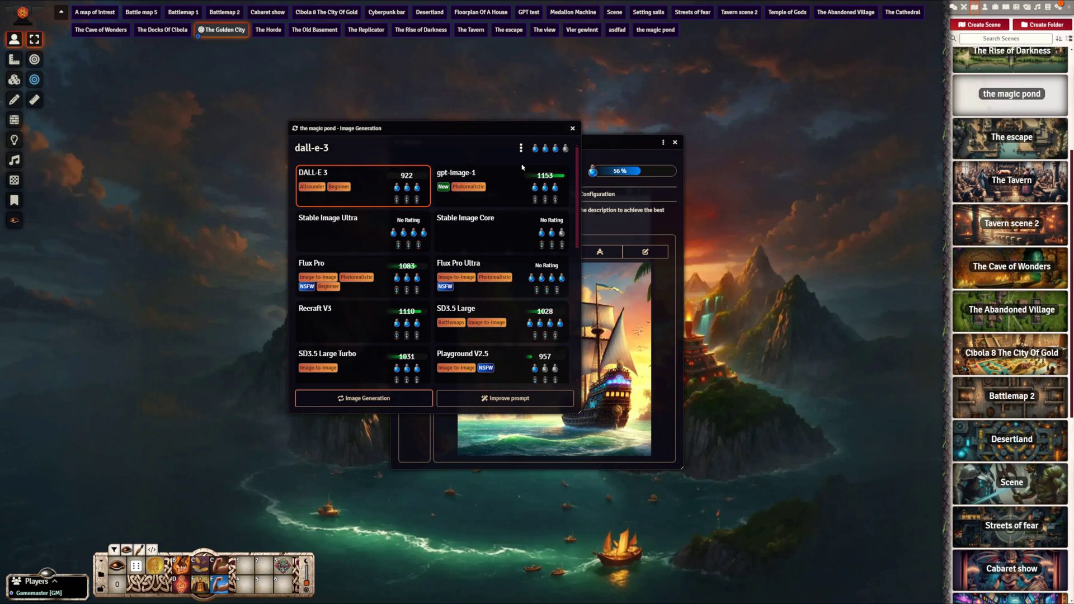
pyautogui.click(459, 267)
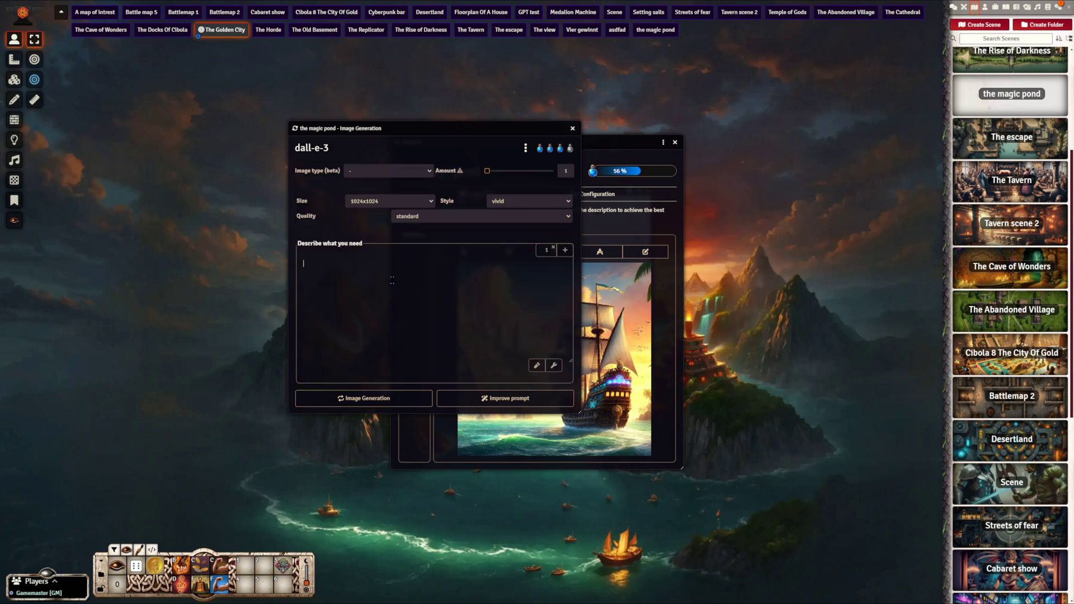
pyautogui.write("A dense, enchanted forest at twilight, with ancient trees filtering the last rays of sunlight. A small clearing features a shimmering pool reflecting vibrant sky colors, surrounded by softly glowing bioluminescent flowers. A group of adventurers stands at the pool's edge, displaying awe and caution, while strange runes are etched into the surrounding stones.")
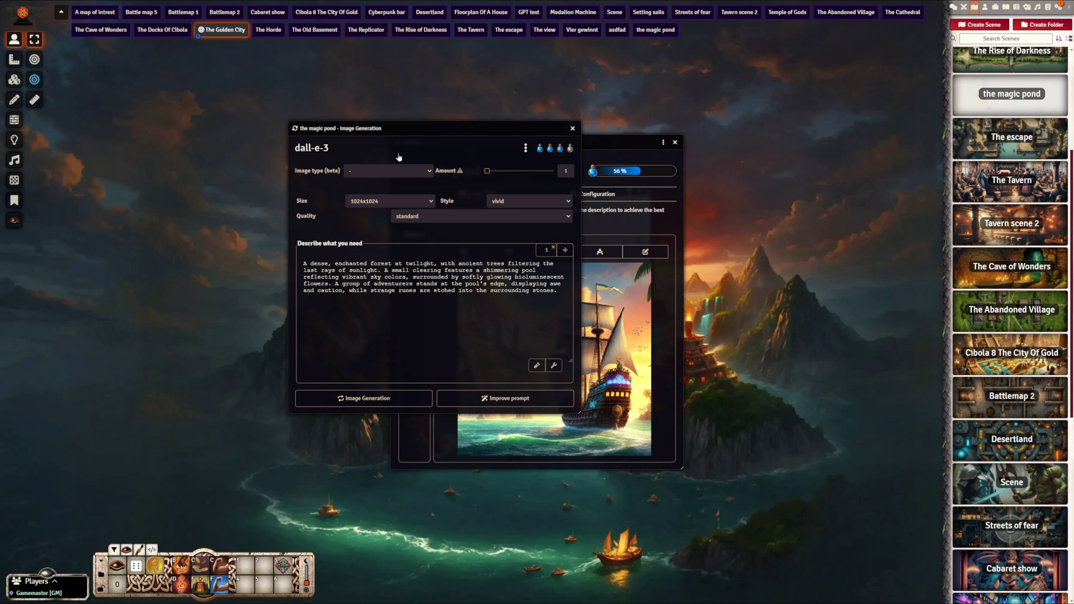
# - Check the image type and size options, keep the type unset and the size at 1024x1024, and generate the image with DALL-E 3
pyautogui.click(414, 174)
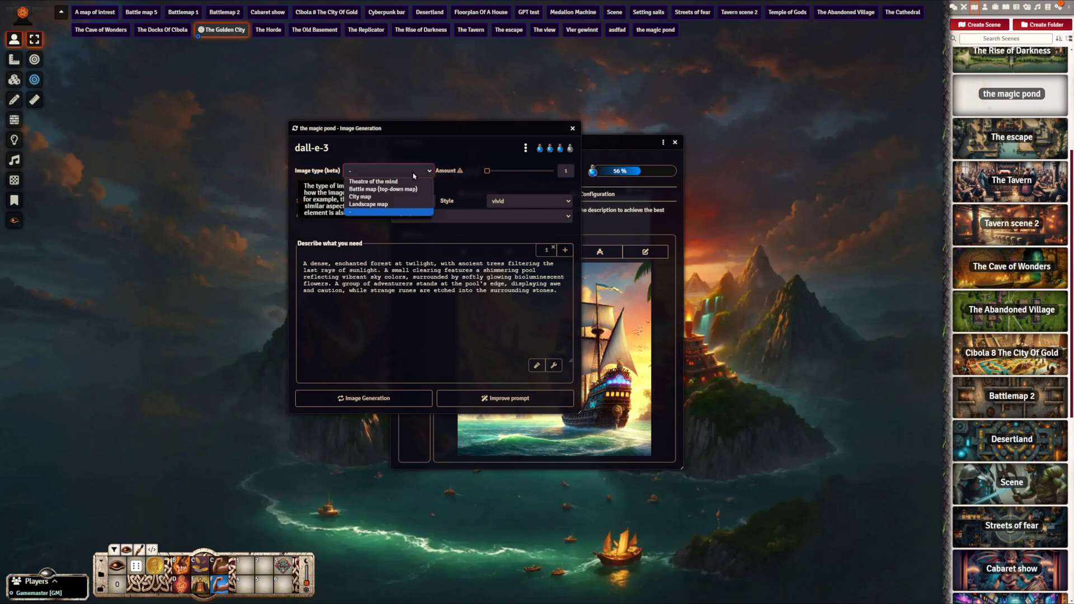
pyautogui.click(409, 170)
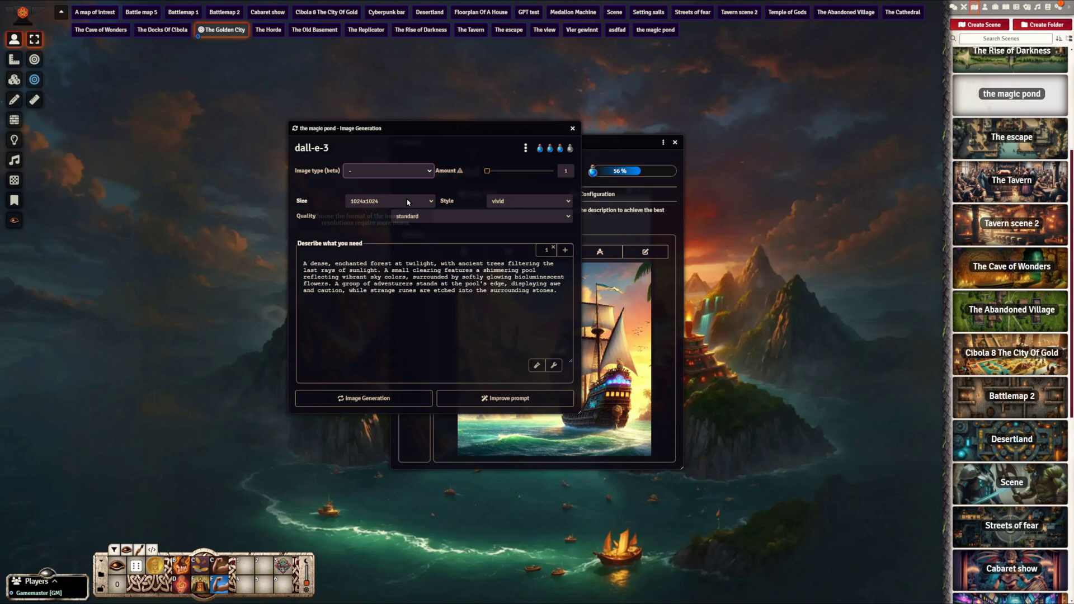
pyautogui.click(407, 202)
pyautogui.click(397, 210)
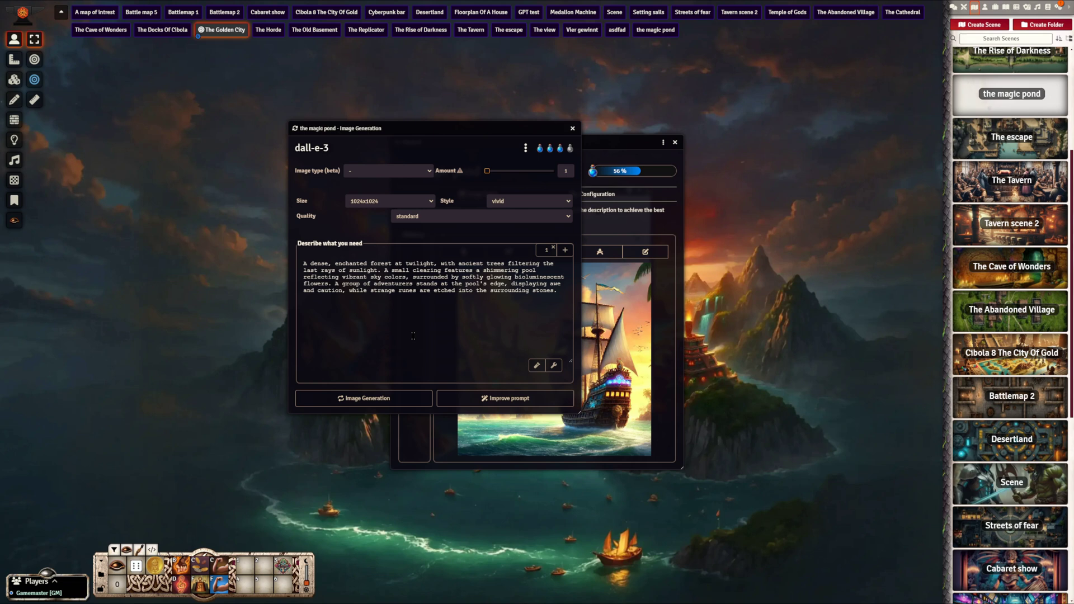
pyautogui.click(400, 398)
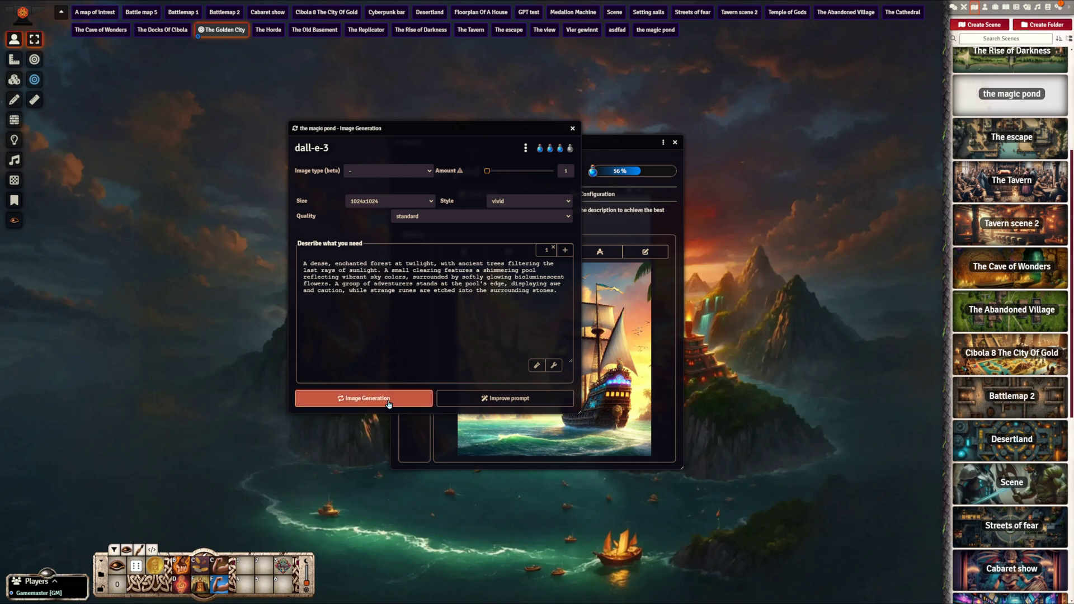
# - Generate the same forest prompt with the gpt-image-1 model and with Stable Image Ultra
pyautogui.click(525, 149)
pyautogui.click(519, 174)
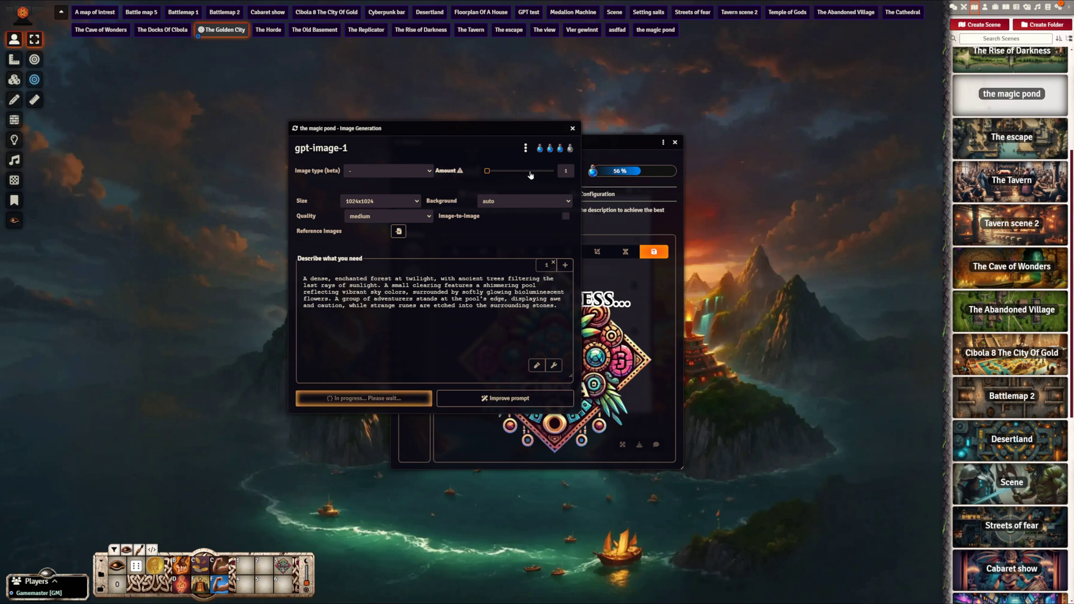
pyautogui.click(525, 149)
pyautogui.click(368, 233)
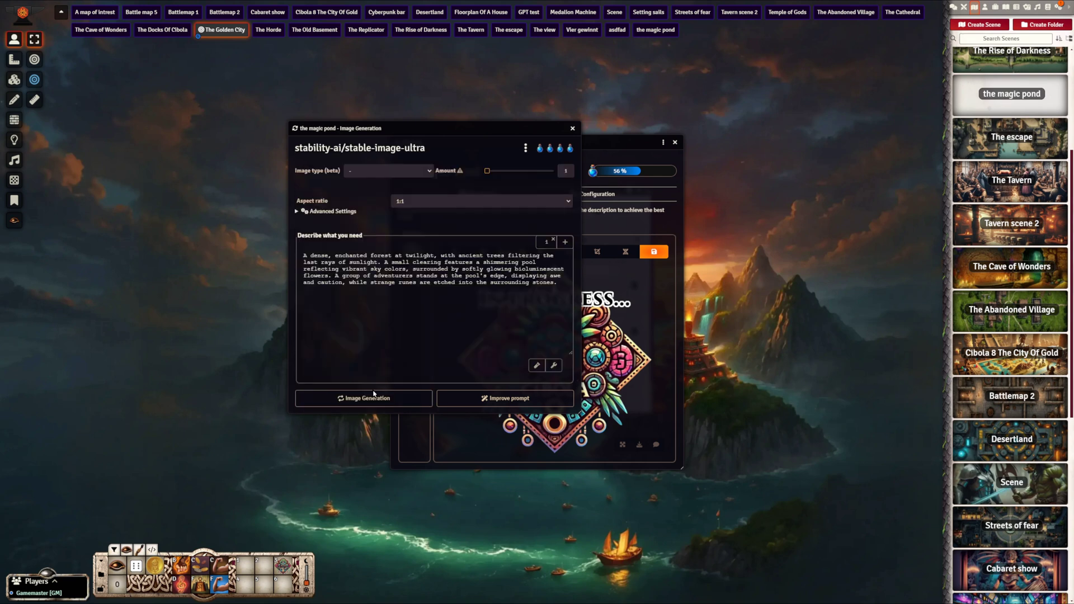
# - Run the forest prompt through the Stable Image Core and Flux Pro models as well
pyautogui.click(525, 148)
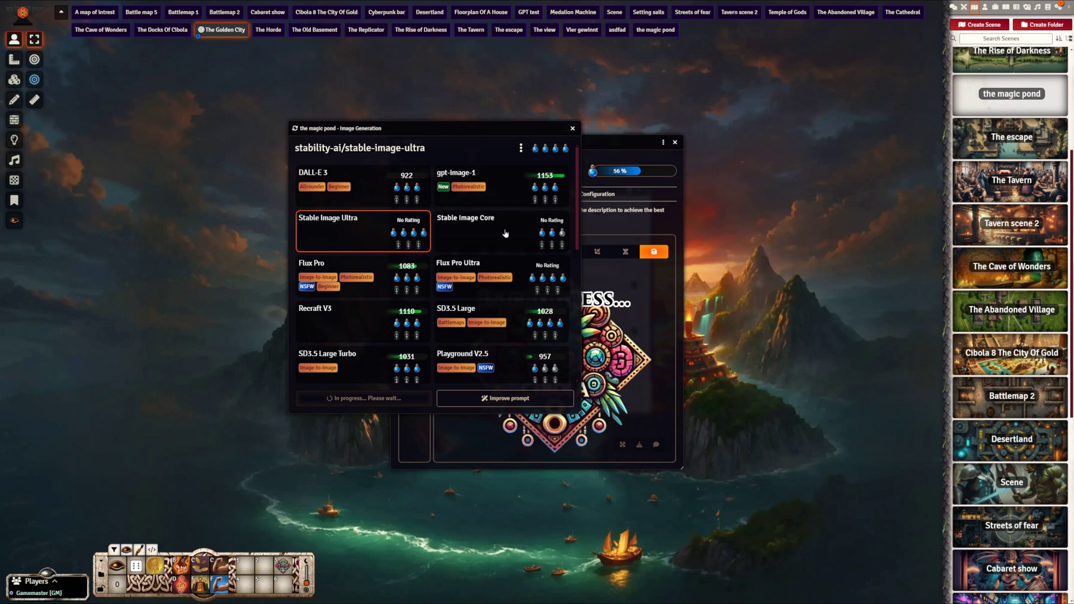
pyautogui.click(505, 235)
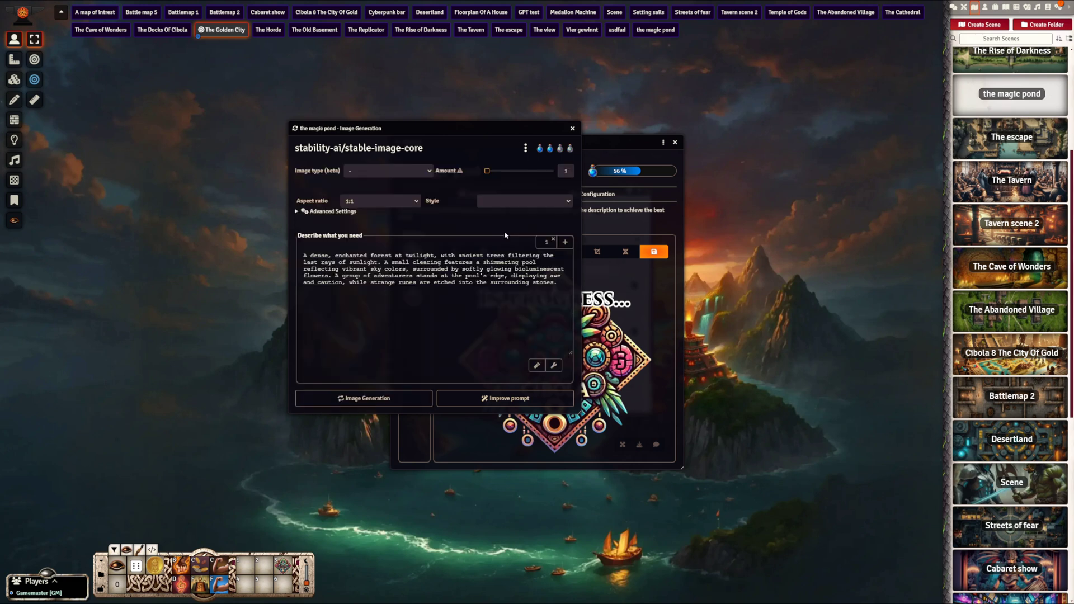
pyautogui.click(525, 148)
pyautogui.click(338, 280)
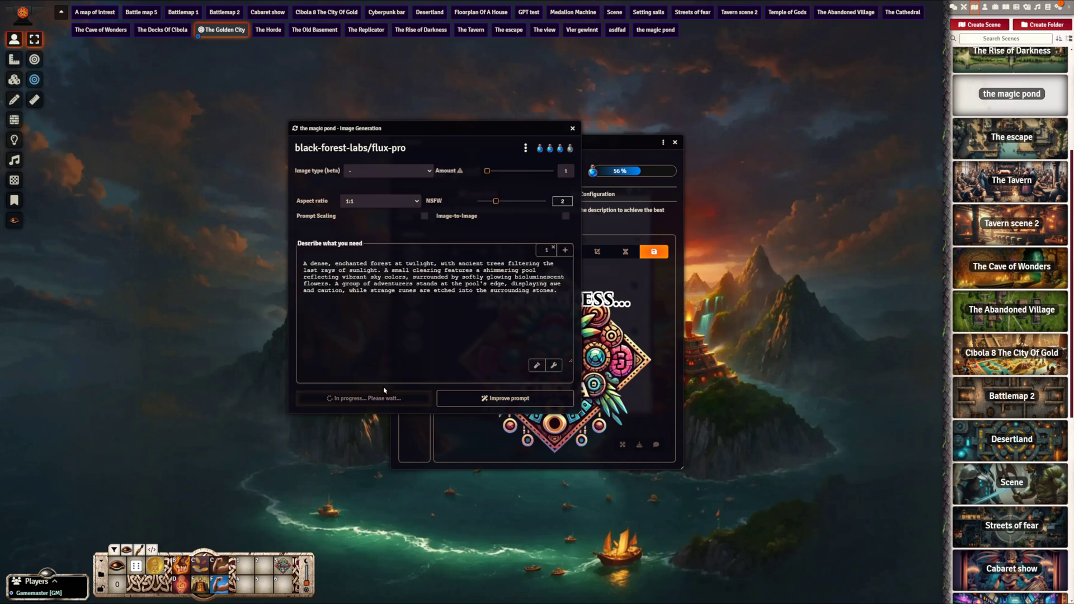
# - Generate further versions of the forest scene with the Flux Pro Ultra and Recraft V3 models
pyautogui.click(525, 148)
pyautogui.click(473, 263)
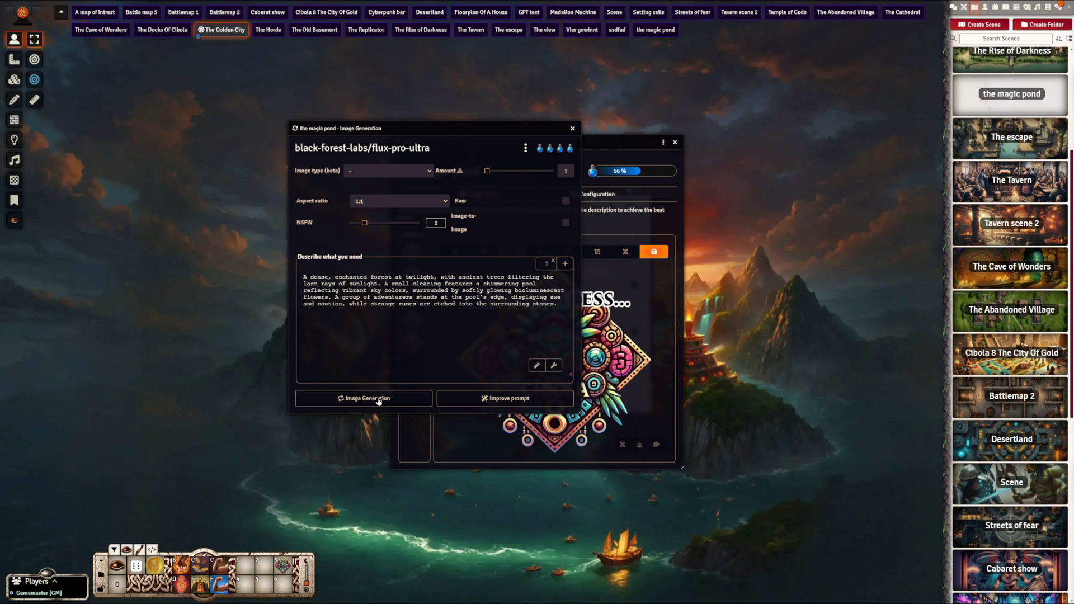
pyautogui.click(525, 148)
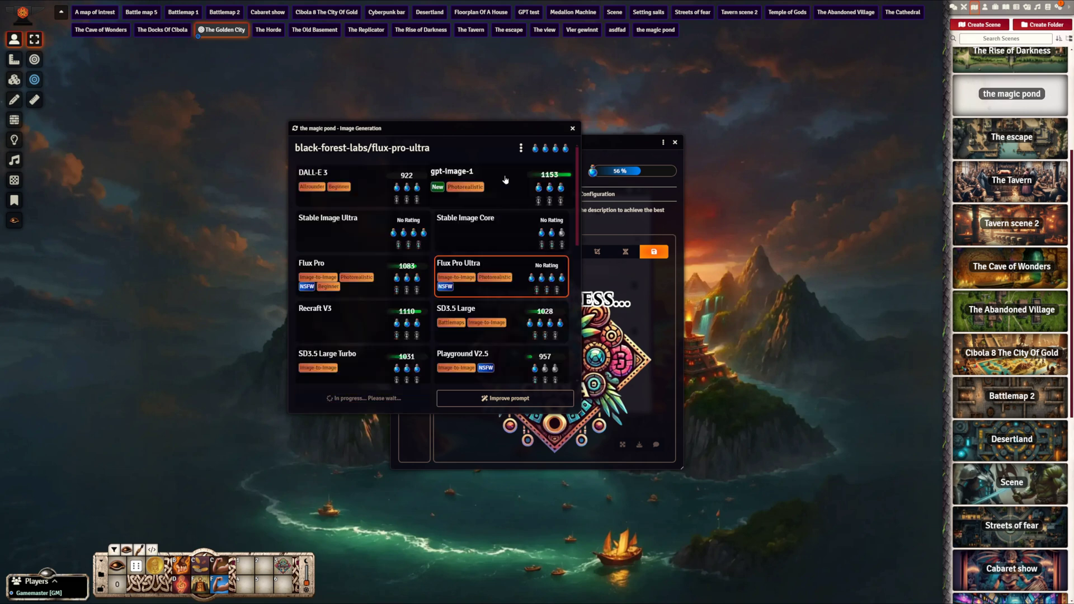
pyautogui.click(368, 310)
pyautogui.click(364, 399)
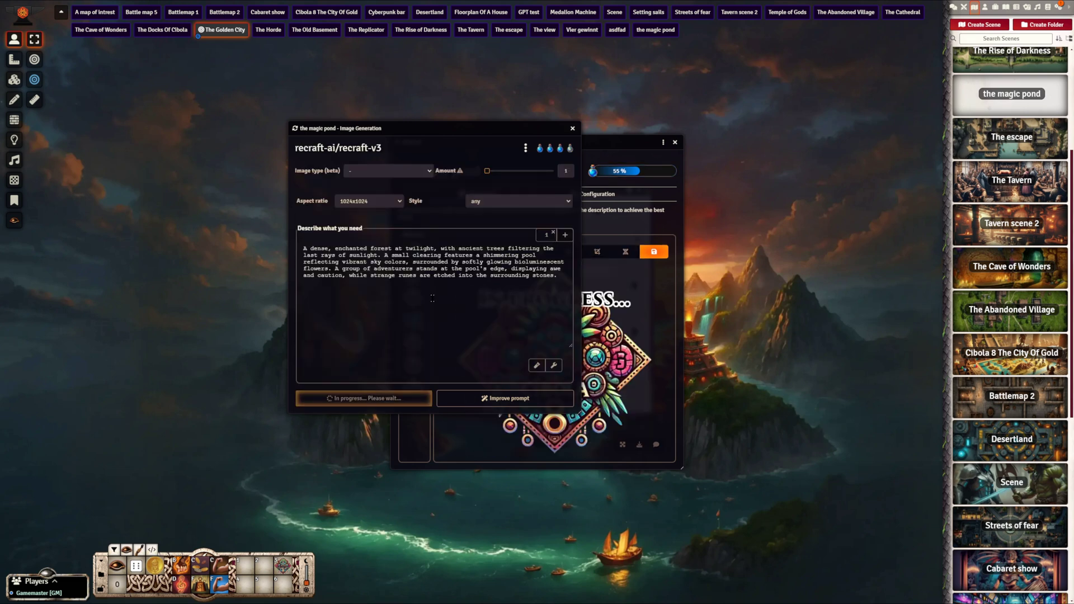
# - Generate the forest scene with the SD3.5 Large and SD3.5 Large Turbo models, keeping the same prompt
pyautogui.click(522, 150)
pyautogui.click(505, 305)
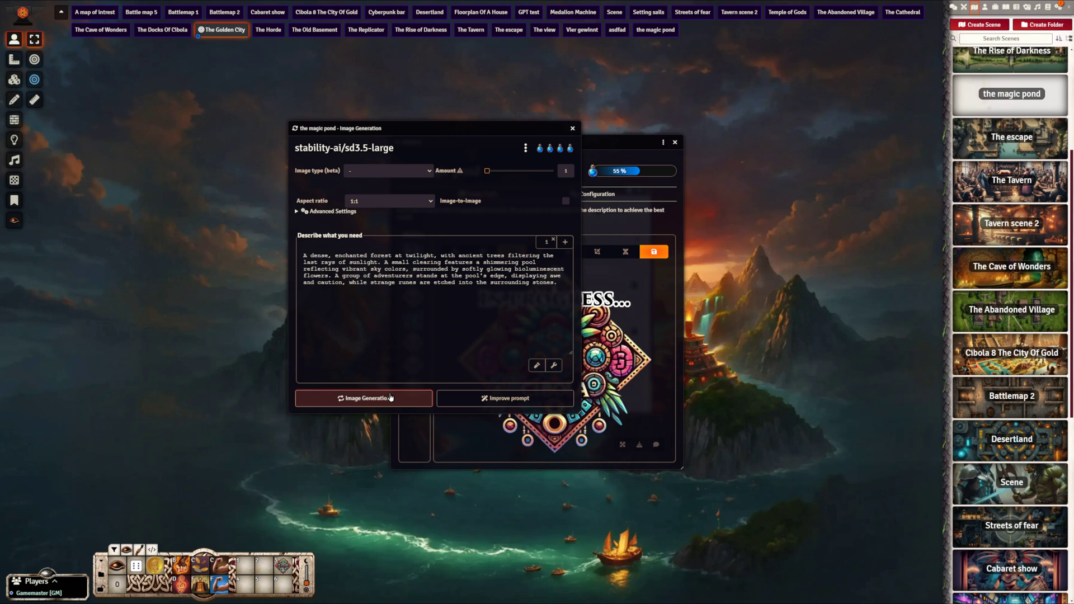
pyautogui.click(525, 148)
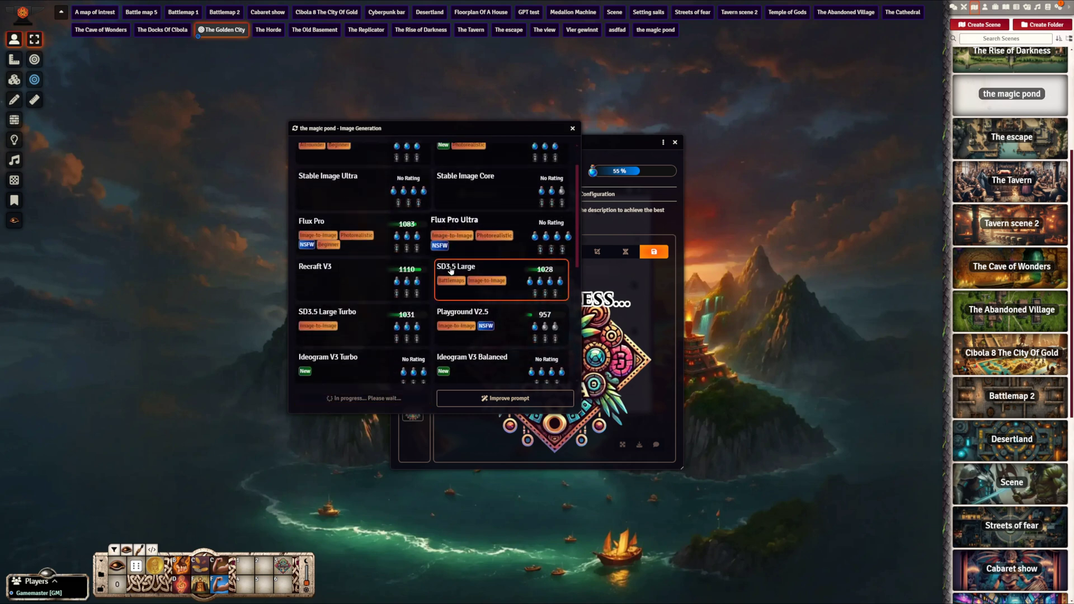
pyautogui.click(335, 318)
pyautogui.click(364, 398)
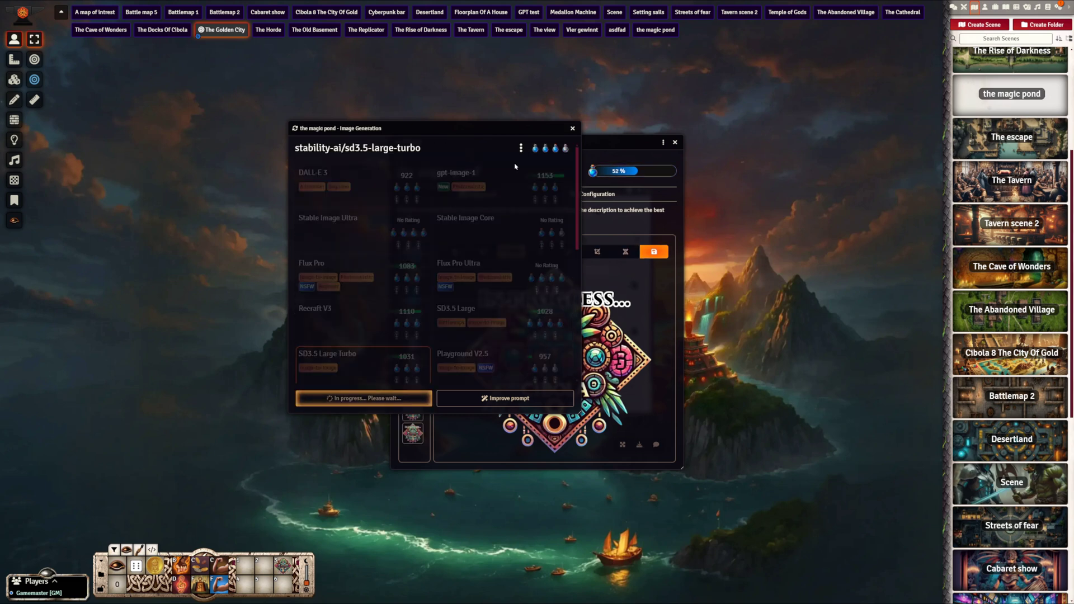
# - Run the forest prompt through the Playground V2.5 and Ideogram V3 Turbo models
pyautogui.scroll(-3, 492, 252)
pyautogui.click(466, 247)
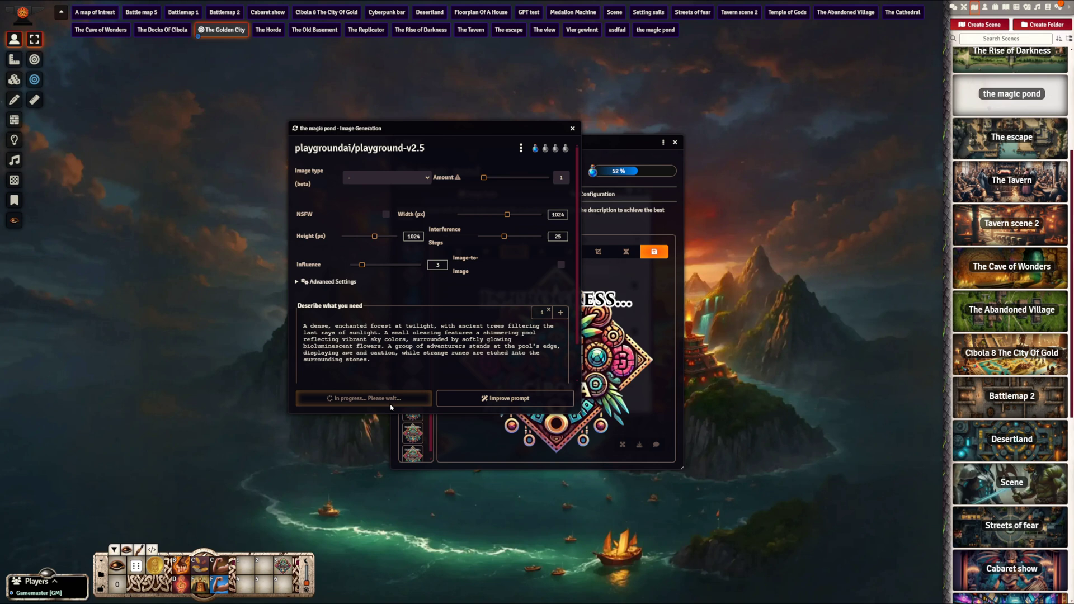
pyautogui.scroll(-3, 377, 319)
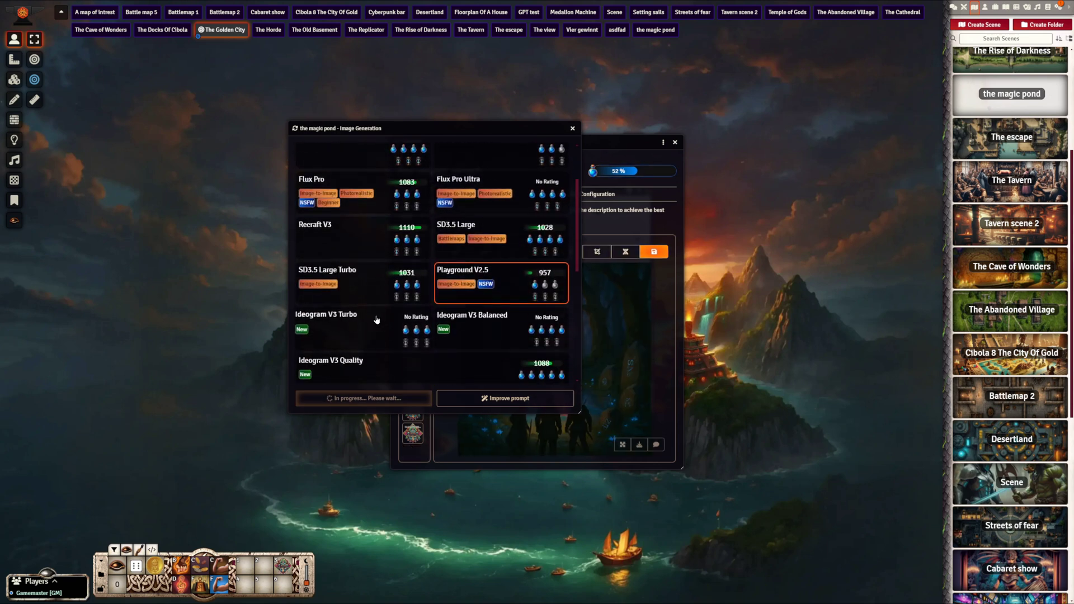
pyautogui.click(376, 320)
pyautogui.click(363, 398)
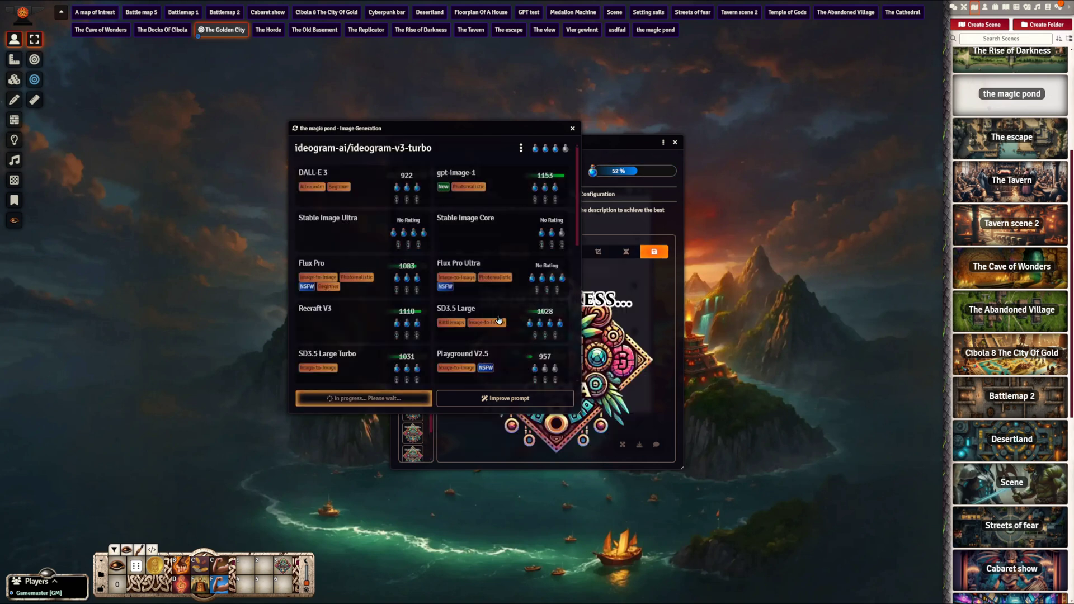
# - Generate two more versions of the forest image with Ideogram V3 Balanced and Ideogram V3 Quality
pyautogui.scroll(-5, 499, 319)
pyautogui.click(481, 277)
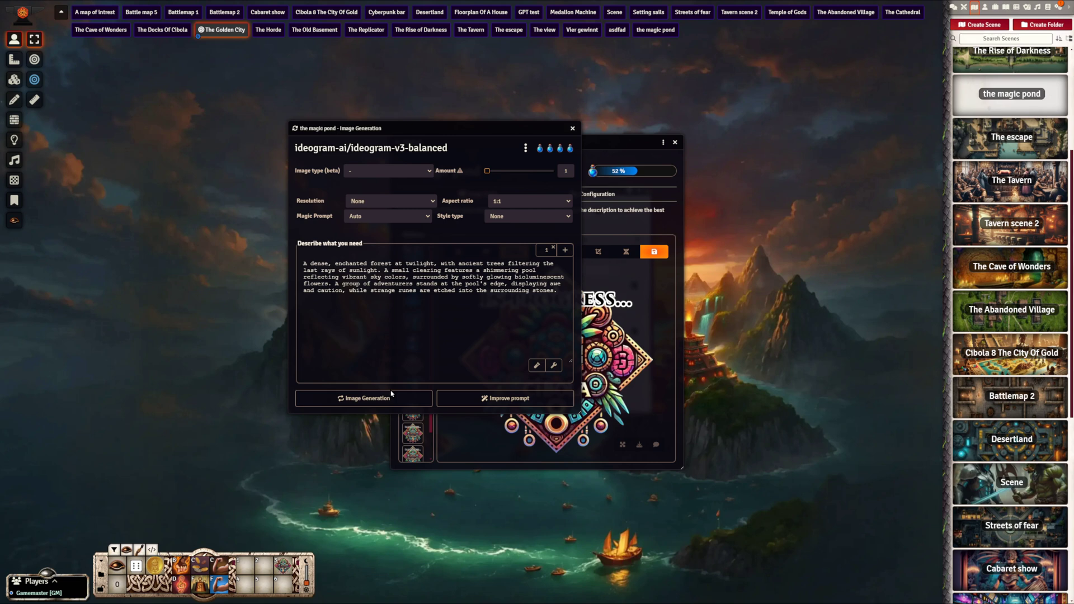
pyautogui.click(525, 148)
pyautogui.scroll(-3, 362, 336)
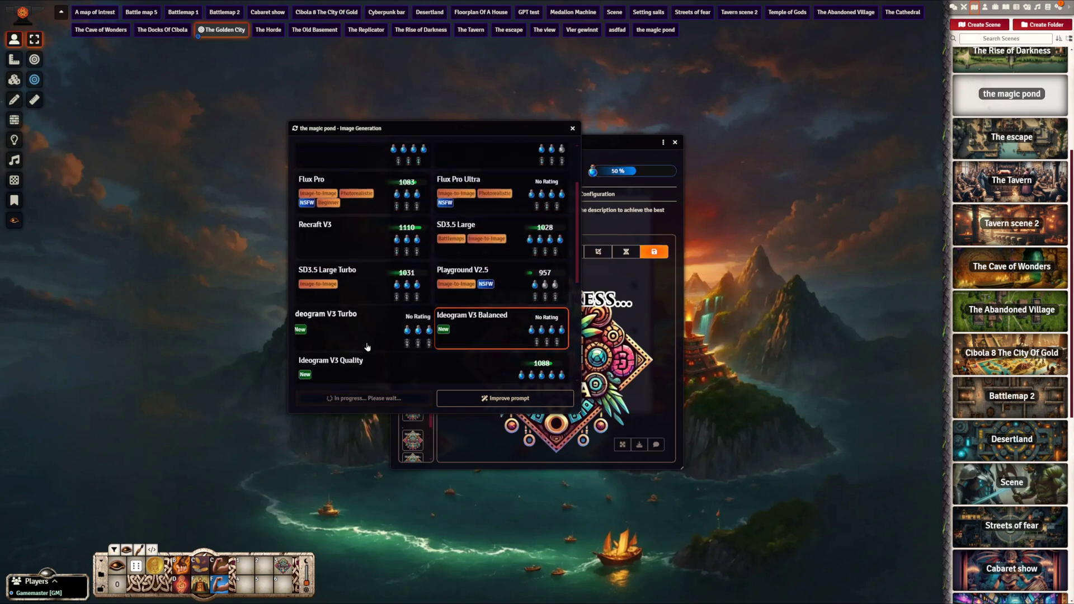
pyautogui.click(363, 369)
pyautogui.click(378, 398)
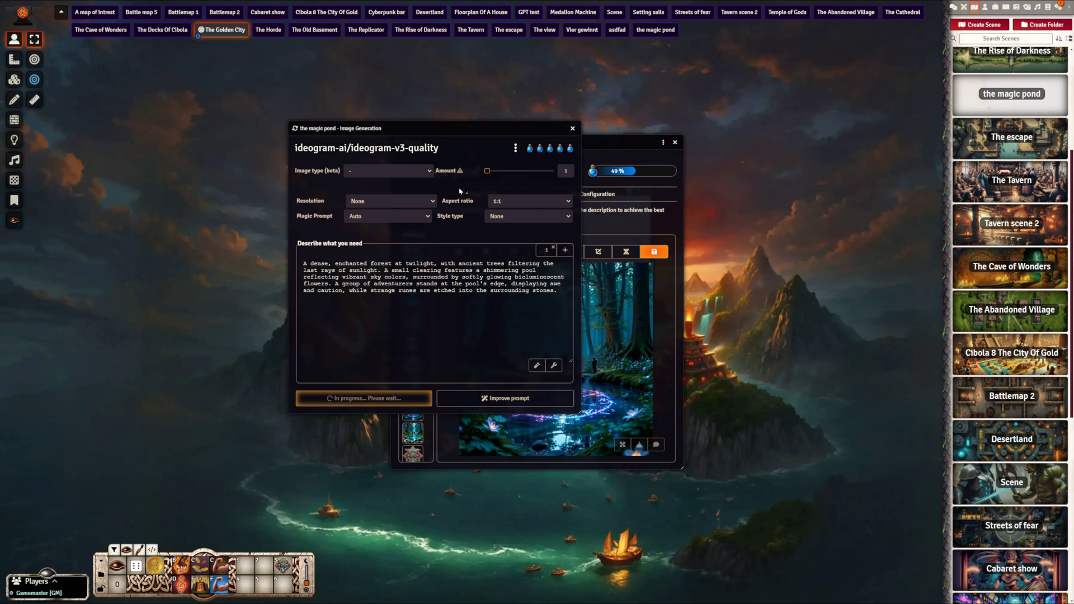
# - Arrange the Image Generation and magic pond windows apart from each other, and enlarge the magic pond window for viewing the results
pyautogui.moveTo(469, 129); pyautogui.dragTo(252, 113)
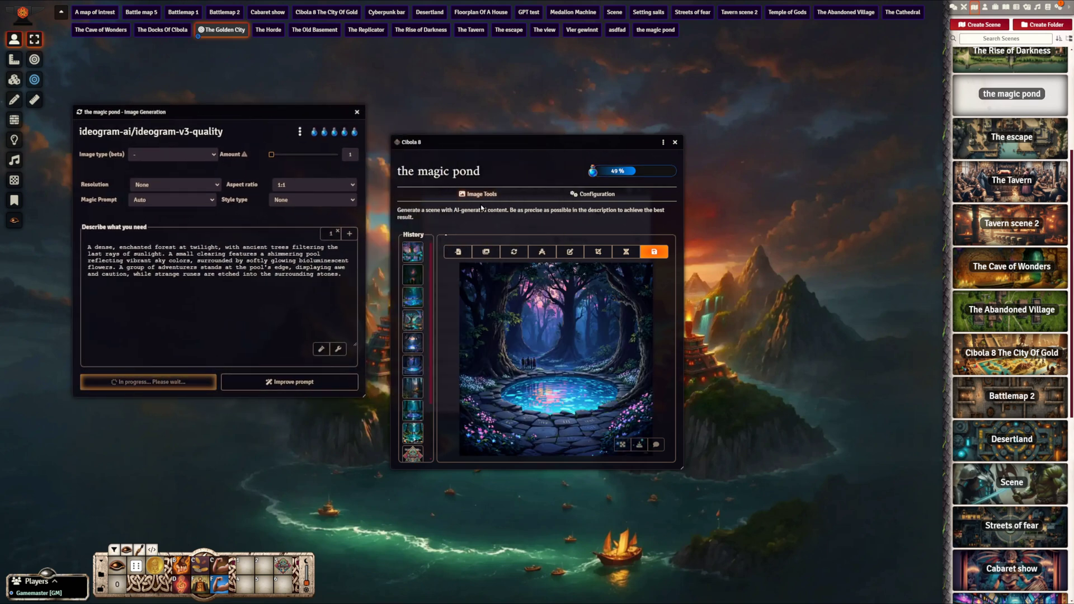
pyautogui.moveTo(533, 139); pyautogui.dragTo(583, 76)
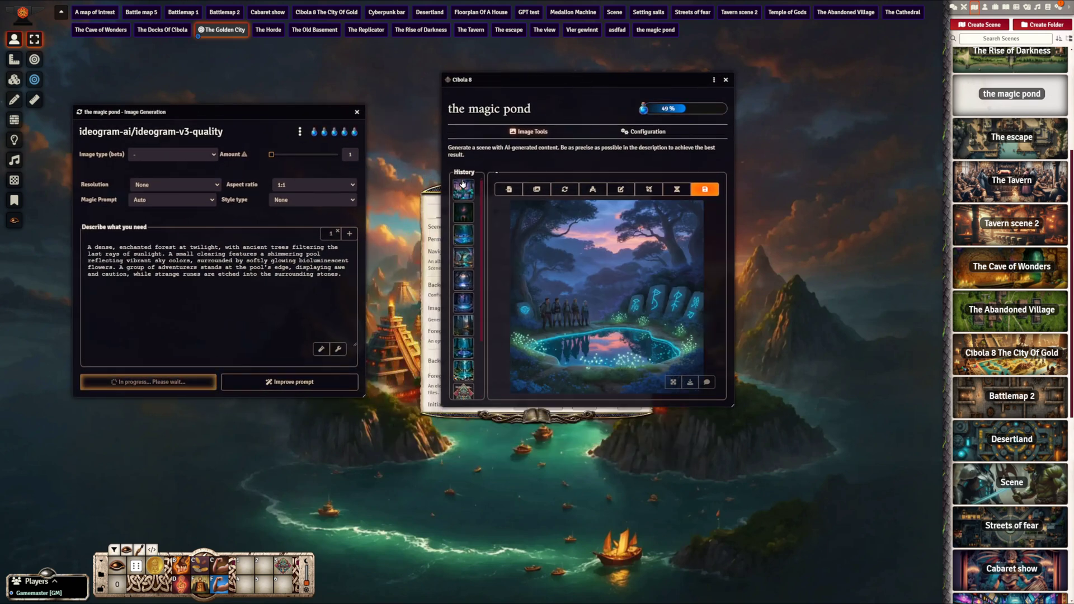
pyautogui.click(151, 131)
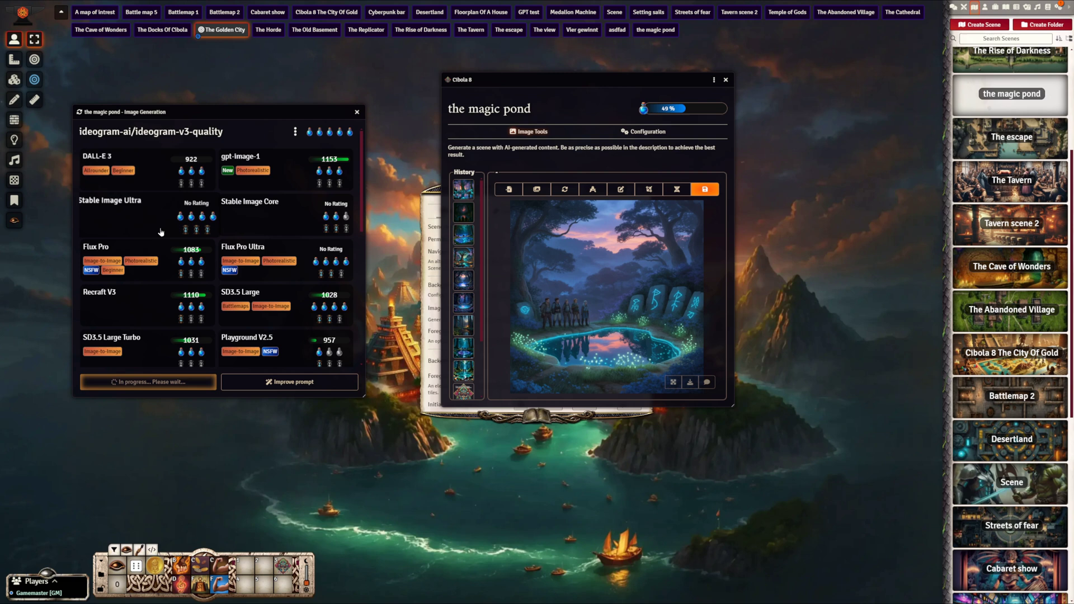
pyautogui.scroll(-3, 201, 223)
pyautogui.scroll(3, 235, 234)
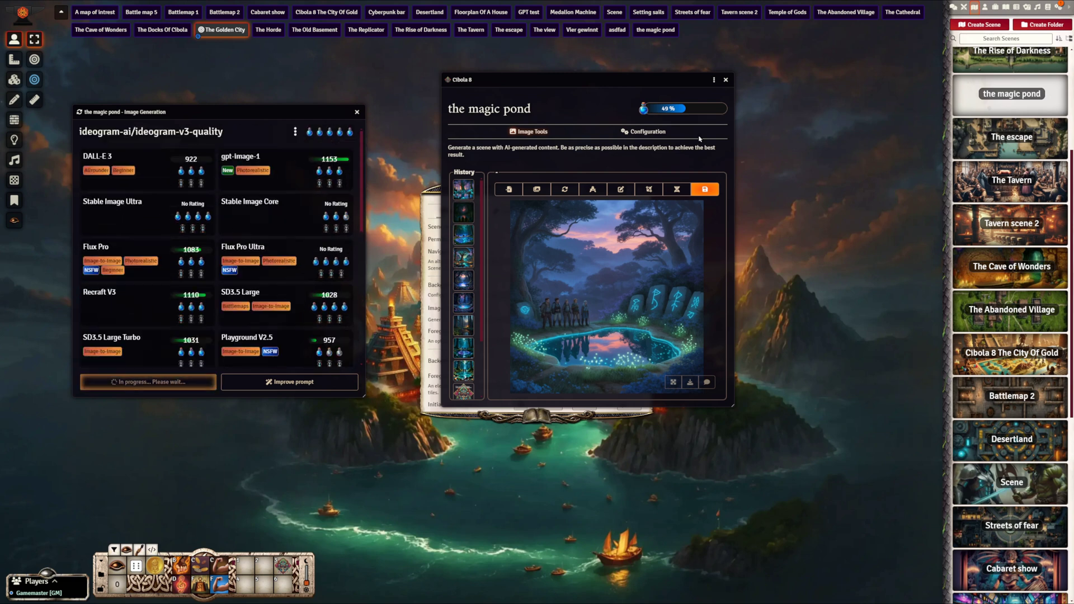
pyautogui.moveTo(731, 405); pyautogui.dragTo(1042, 601)
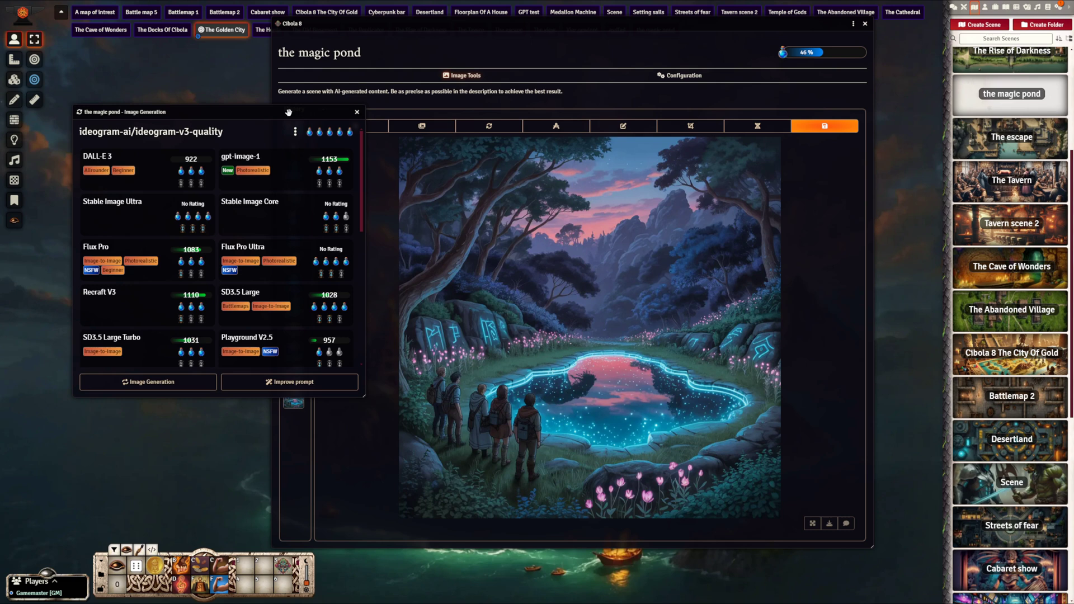
pyautogui.moveTo(288, 112); pyautogui.dragTo(217, 219)
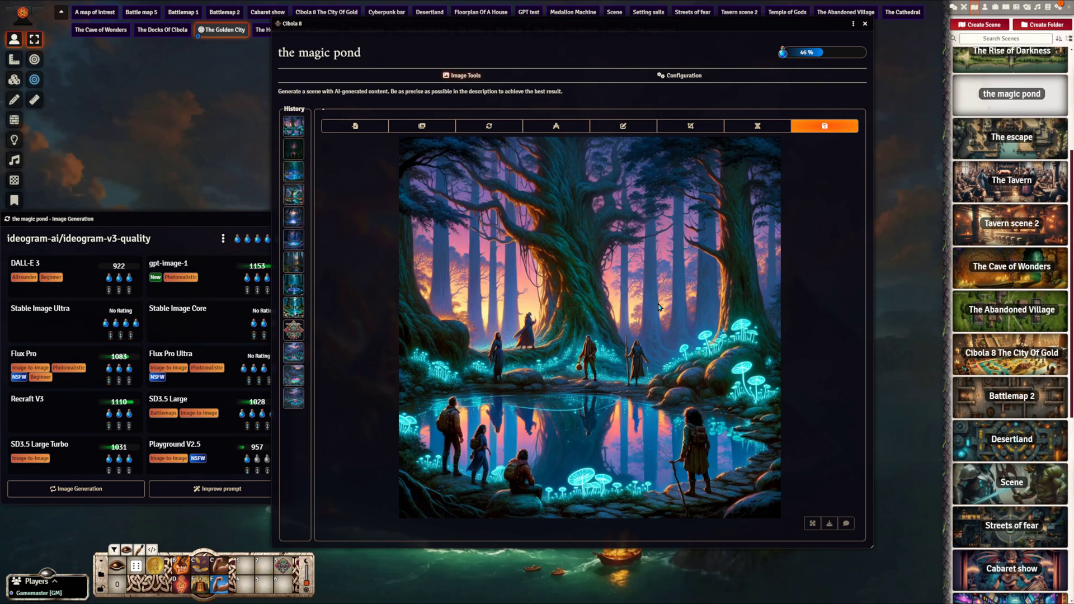
# - Compare the first three generated images in the history, moving the Image Generation window clear of the upper thumbnails
pyautogui.click(294, 330)
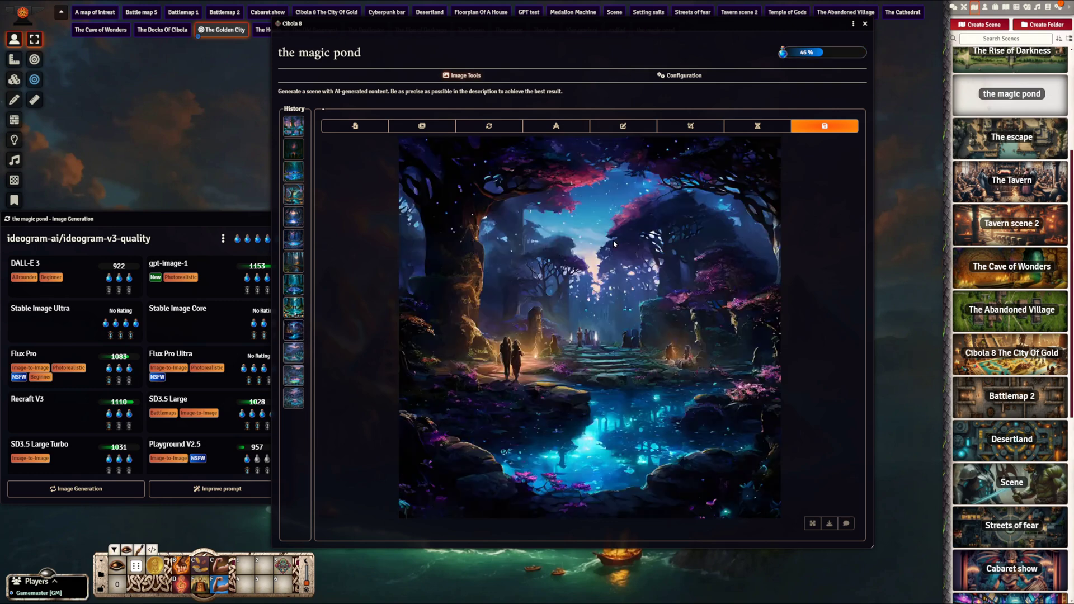
pyautogui.click(291, 132)
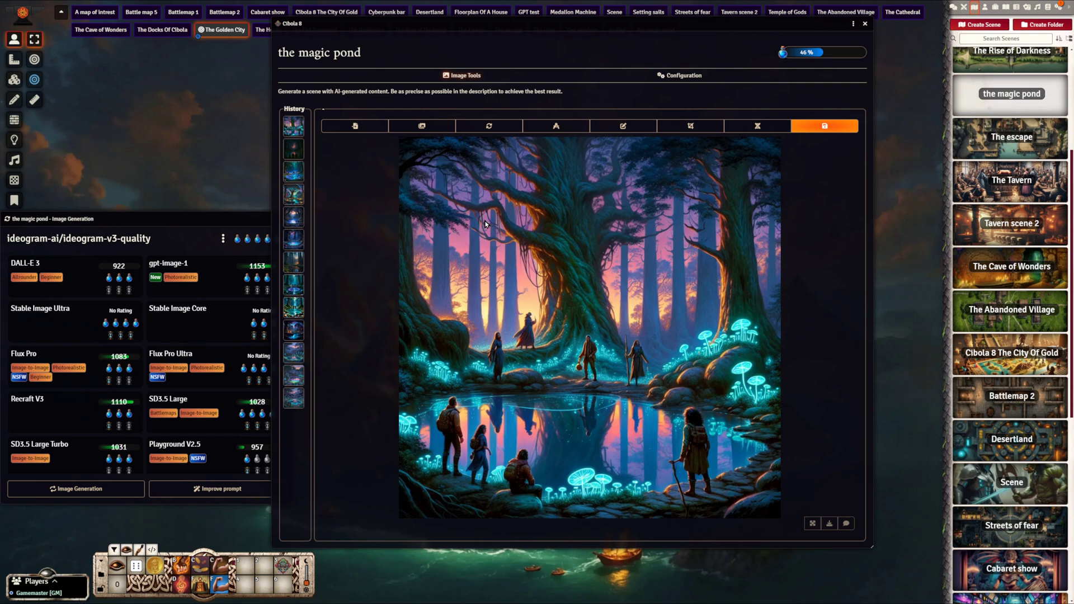
pyautogui.moveTo(211, 214); pyautogui.dragTo(211, 276)
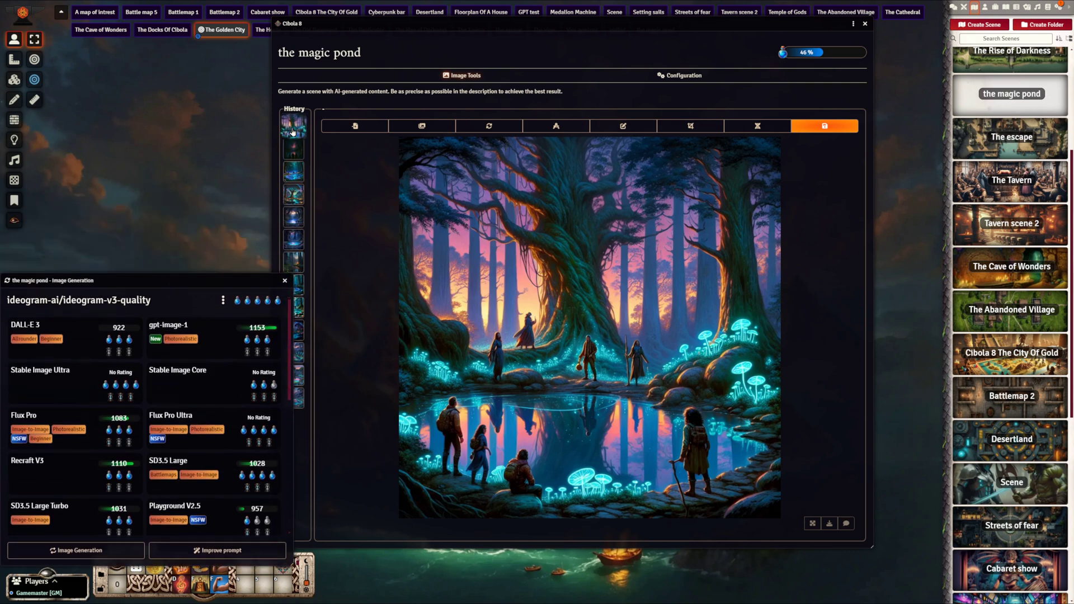
pyautogui.click(295, 149)
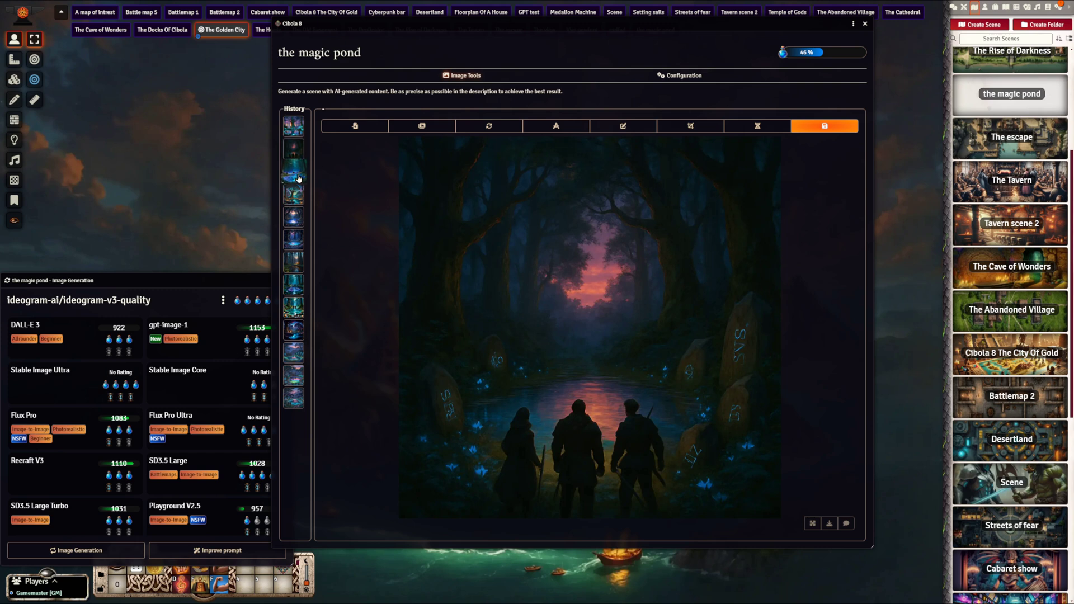
pyautogui.click(297, 178)
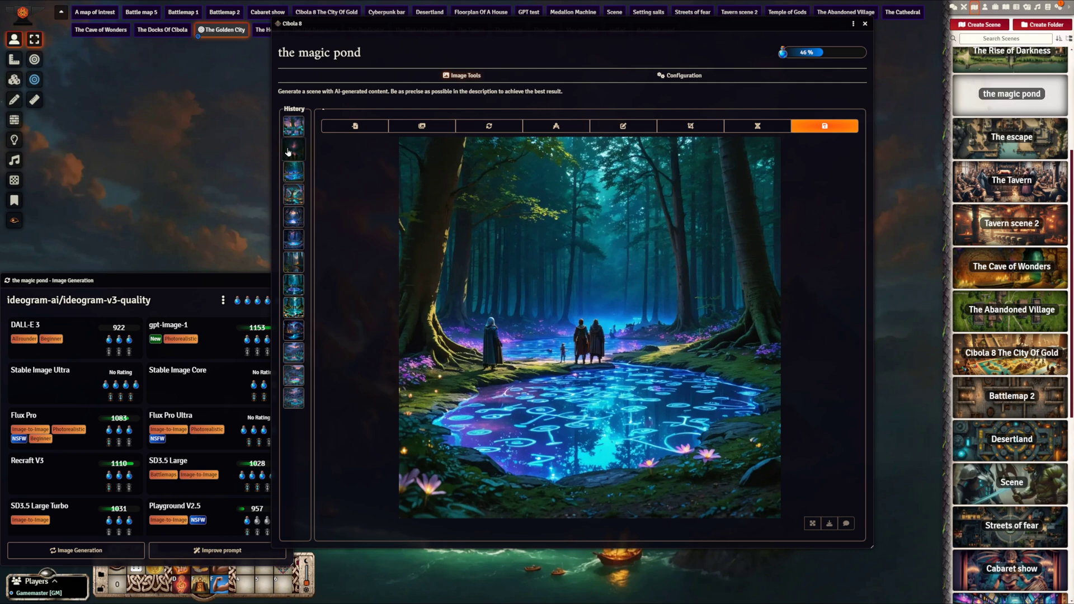
pyautogui.click(294, 127)
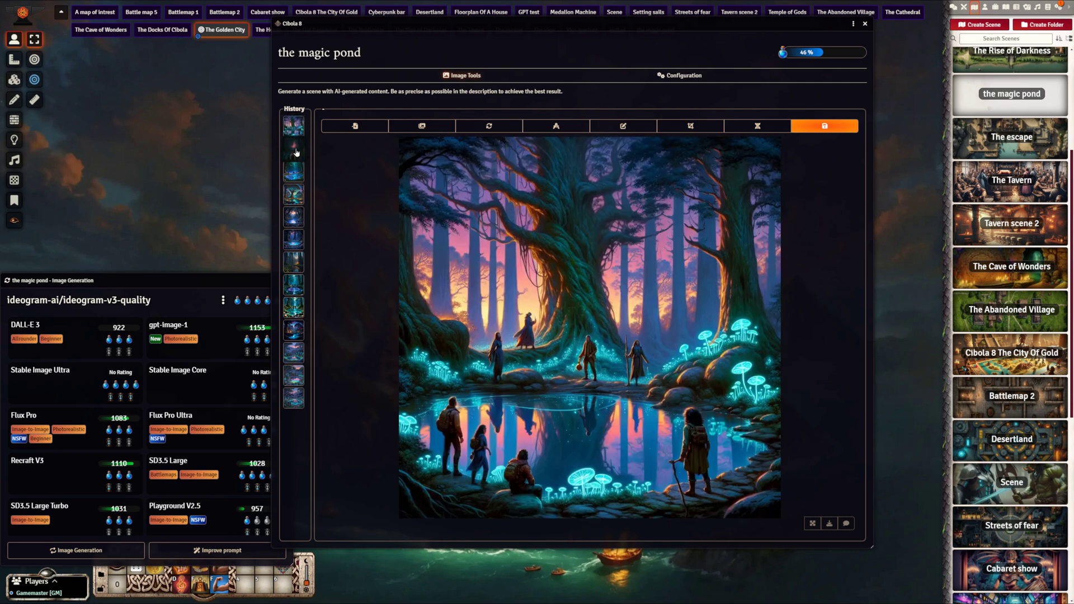
pyautogui.click(296, 152)
pyautogui.click(294, 178)
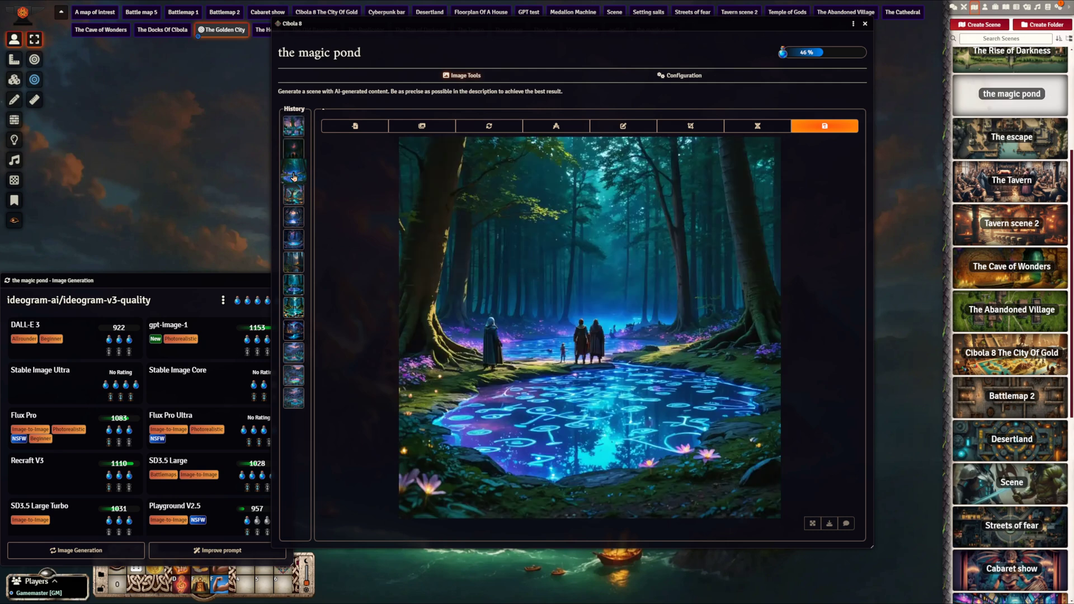
# - View the fourth to ninth generated images in the history one after another to compare the models' results
pyautogui.click(297, 198)
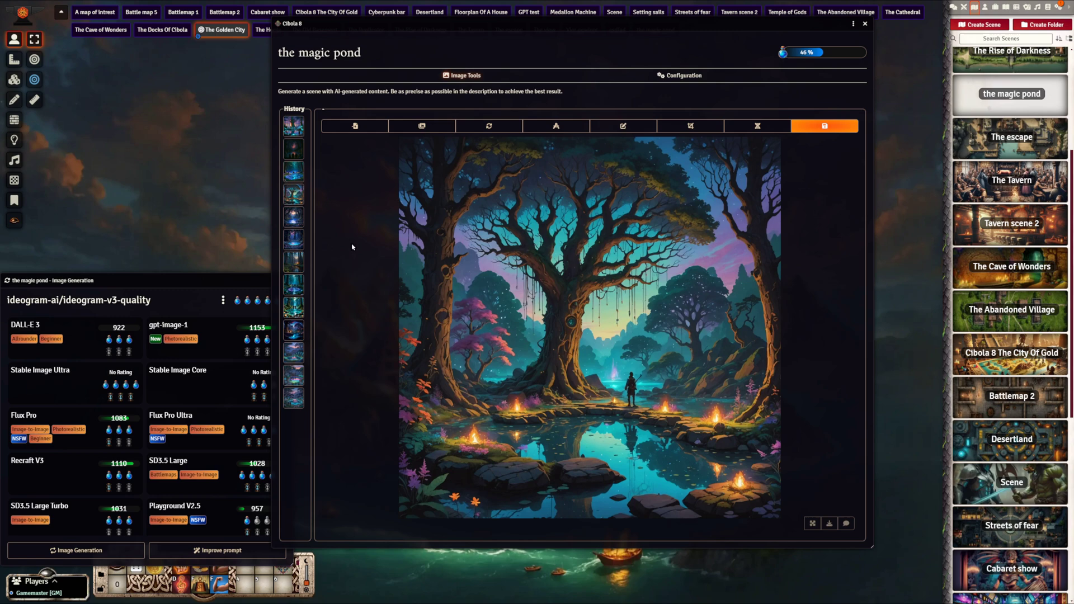
pyautogui.click(296, 221)
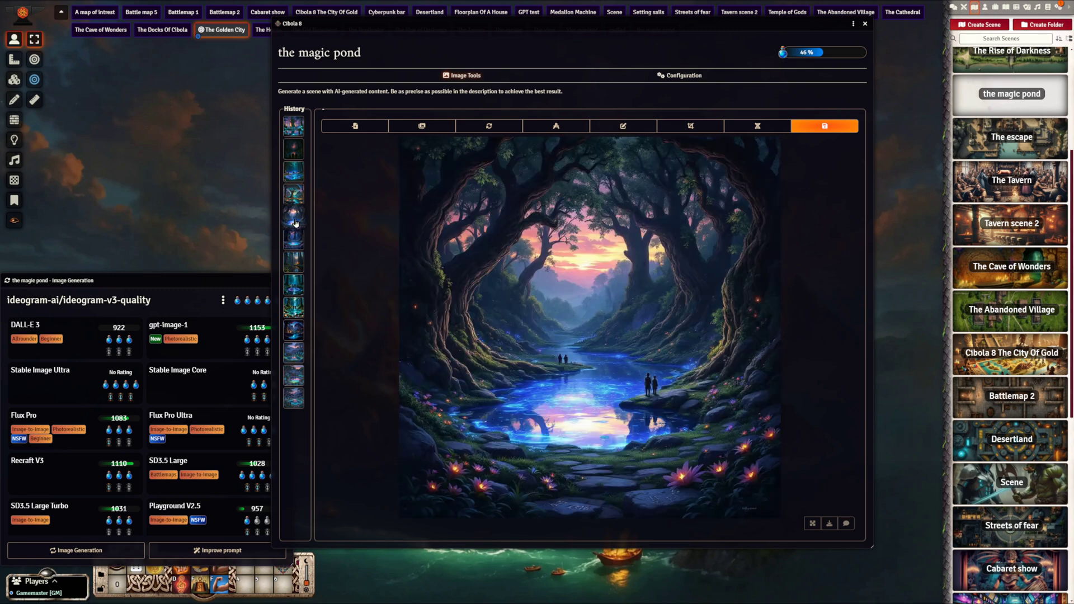
pyautogui.click(294, 239)
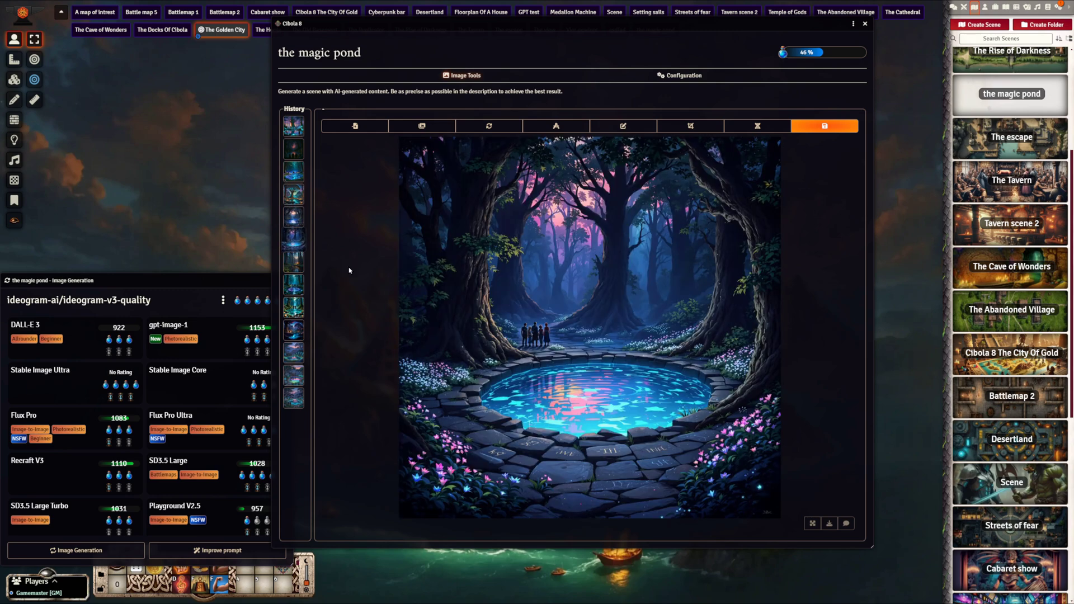
pyautogui.click(298, 266)
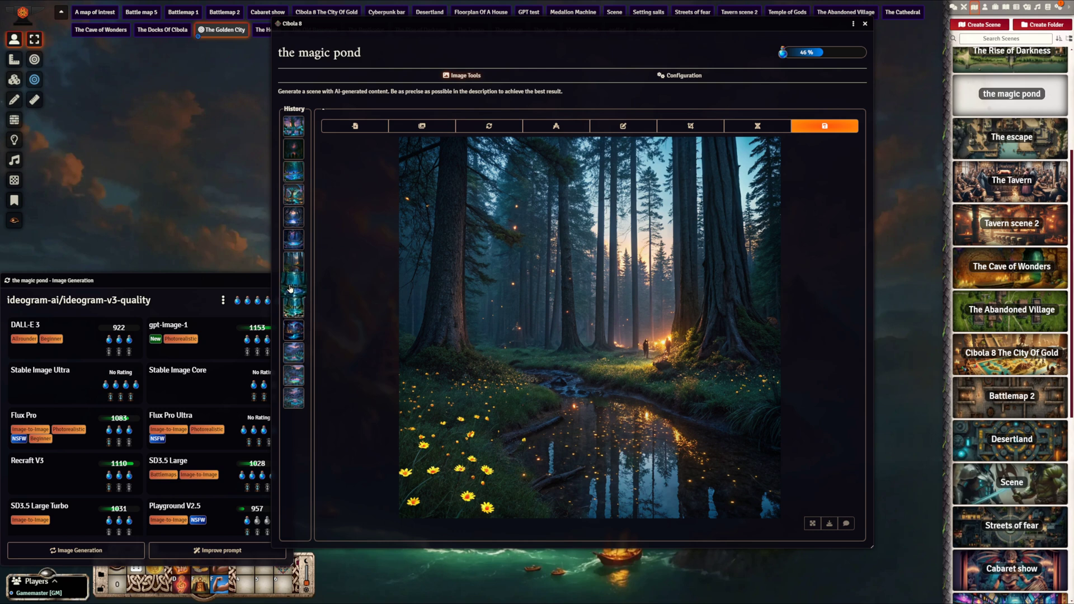
pyautogui.click(292, 306)
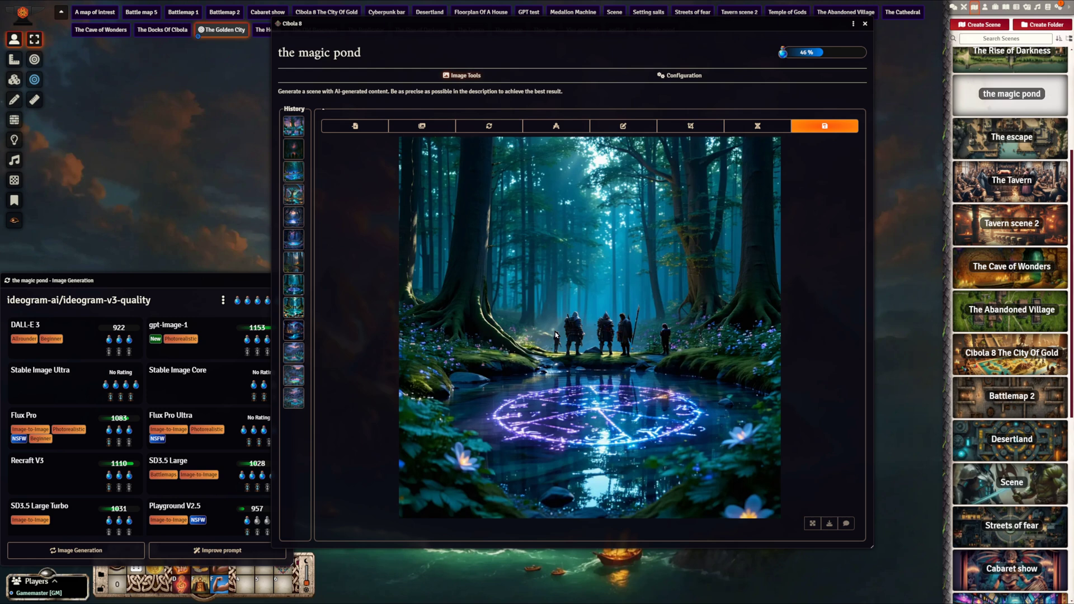
pyautogui.click(293, 306)
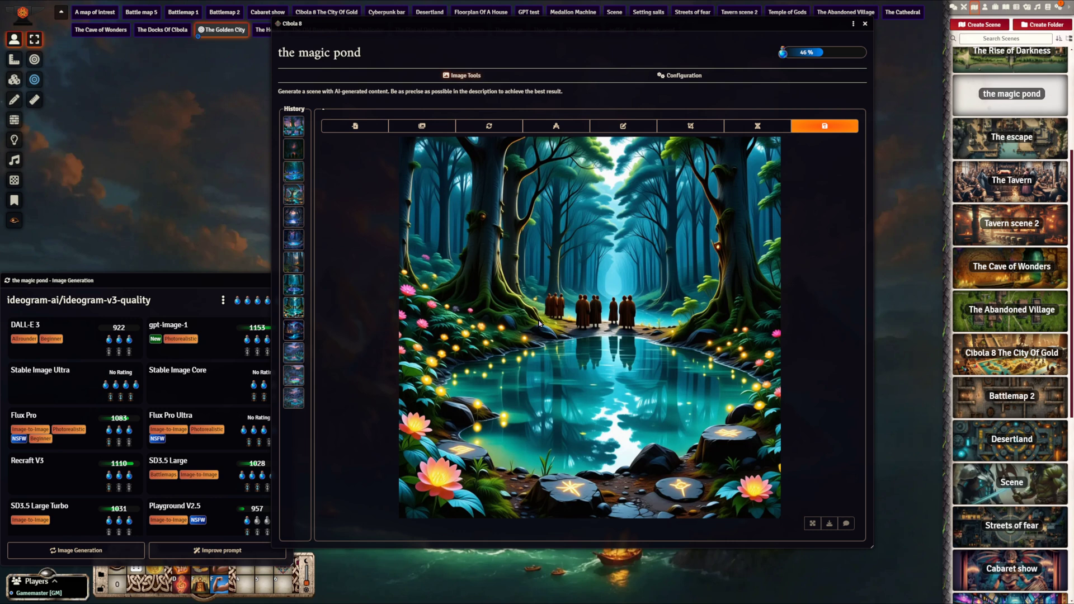
# - Examine the tenth to thirteenth images in the history, compare the Ideogram versions again, and return to the sixth image
pyautogui.click(296, 331)
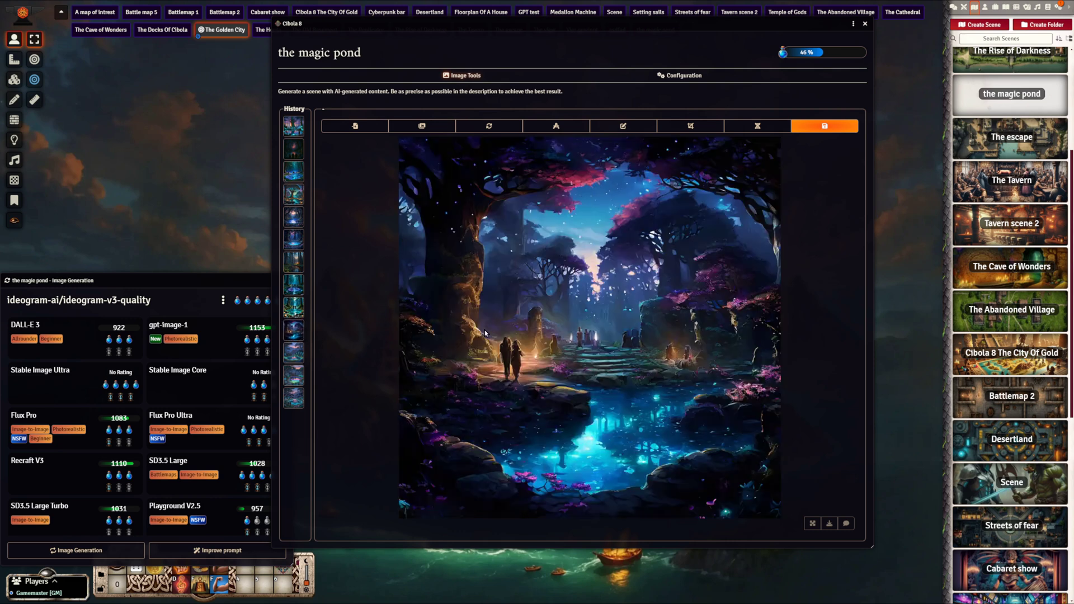
pyautogui.click(293, 352)
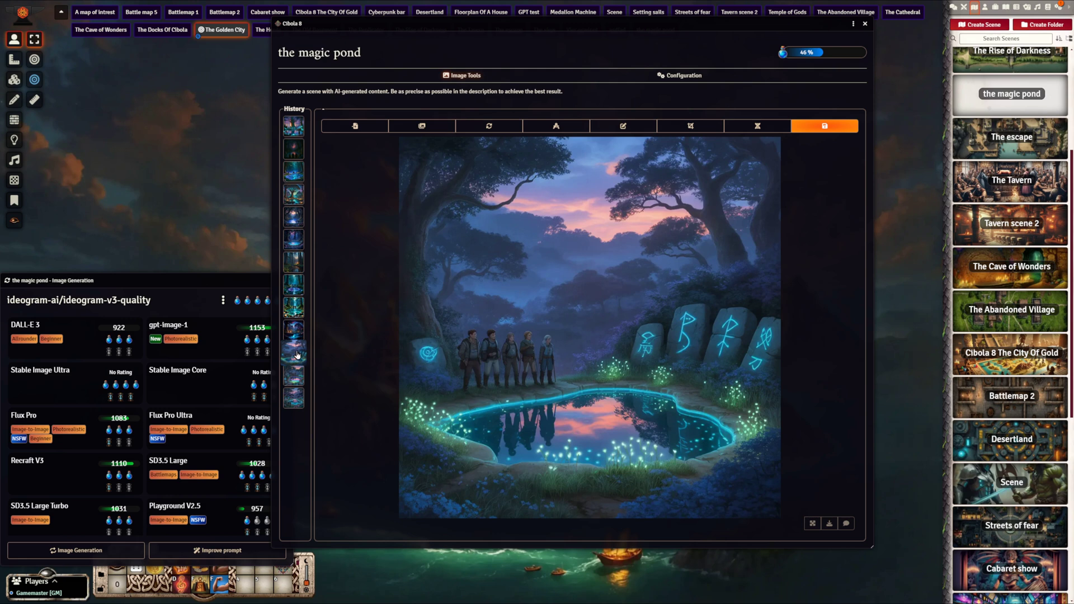
pyautogui.click(294, 376)
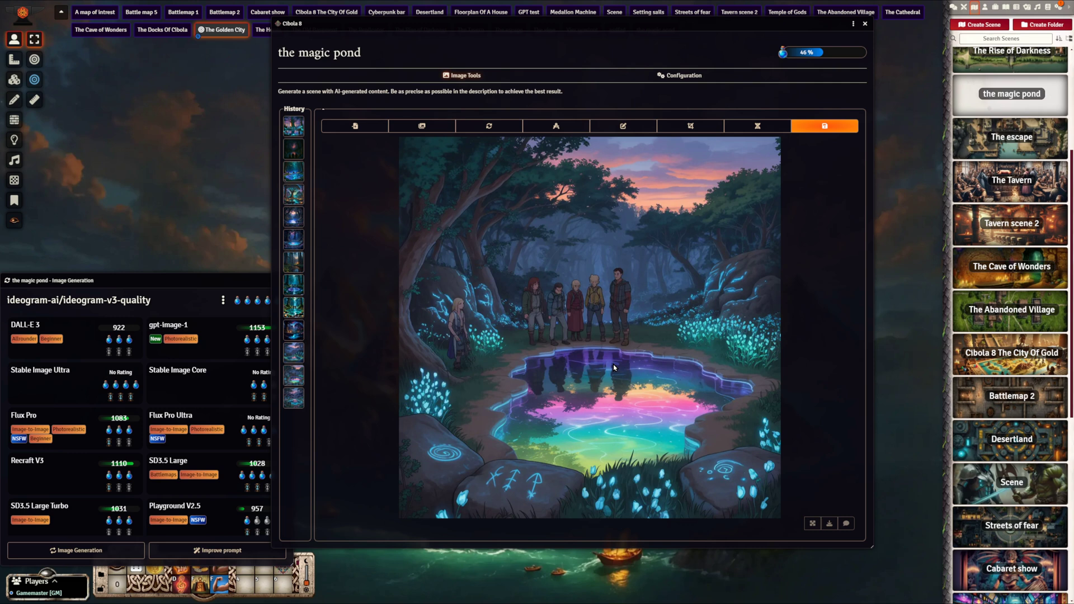
pyautogui.click(291, 397)
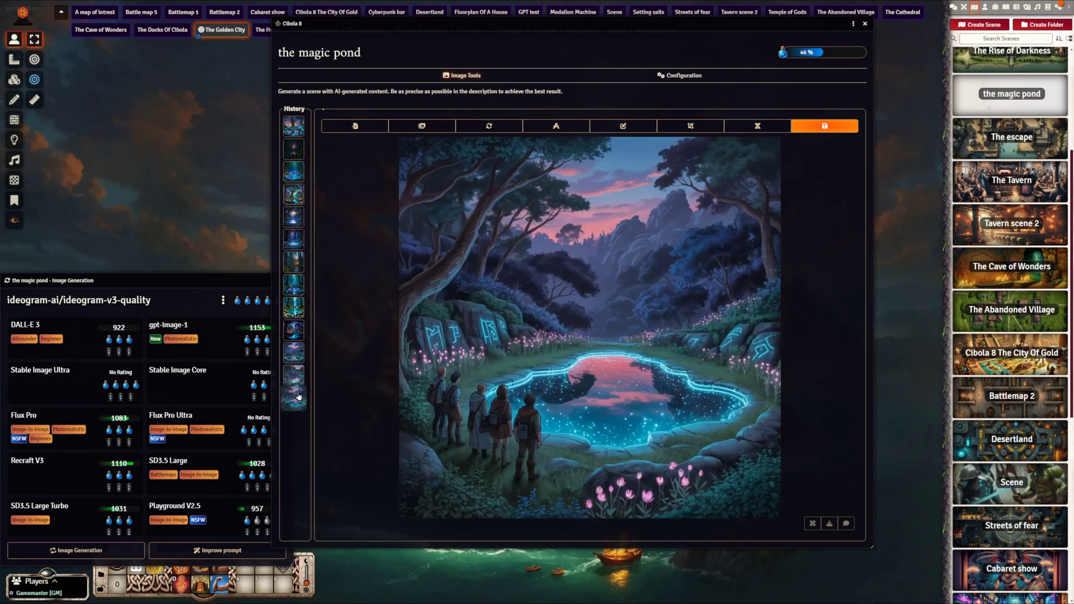
pyautogui.click(294, 374)
pyautogui.click(295, 352)
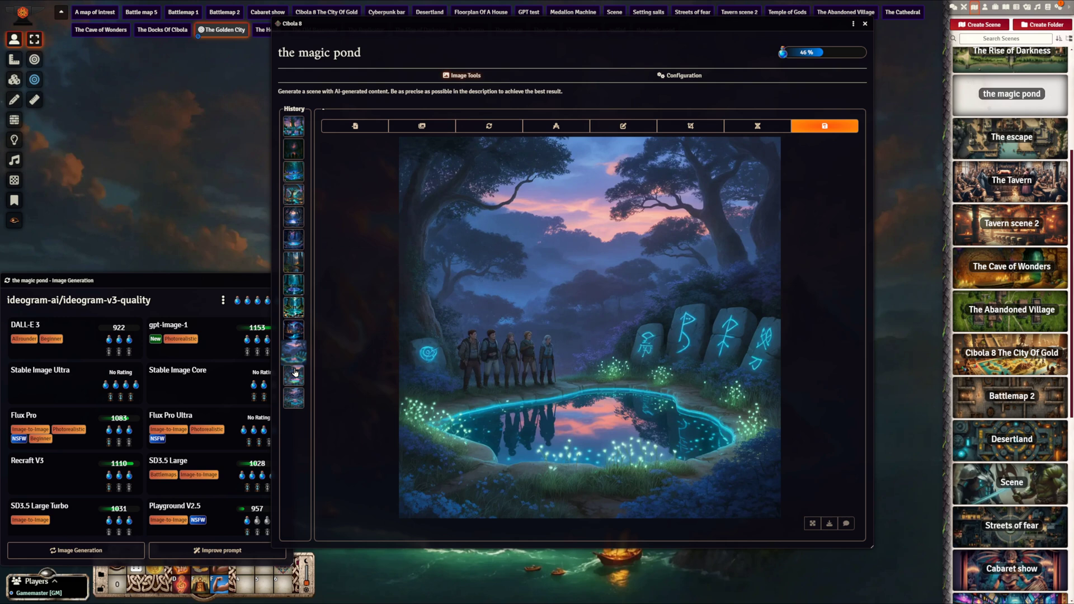
pyautogui.click(294, 373)
pyautogui.click(299, 243)
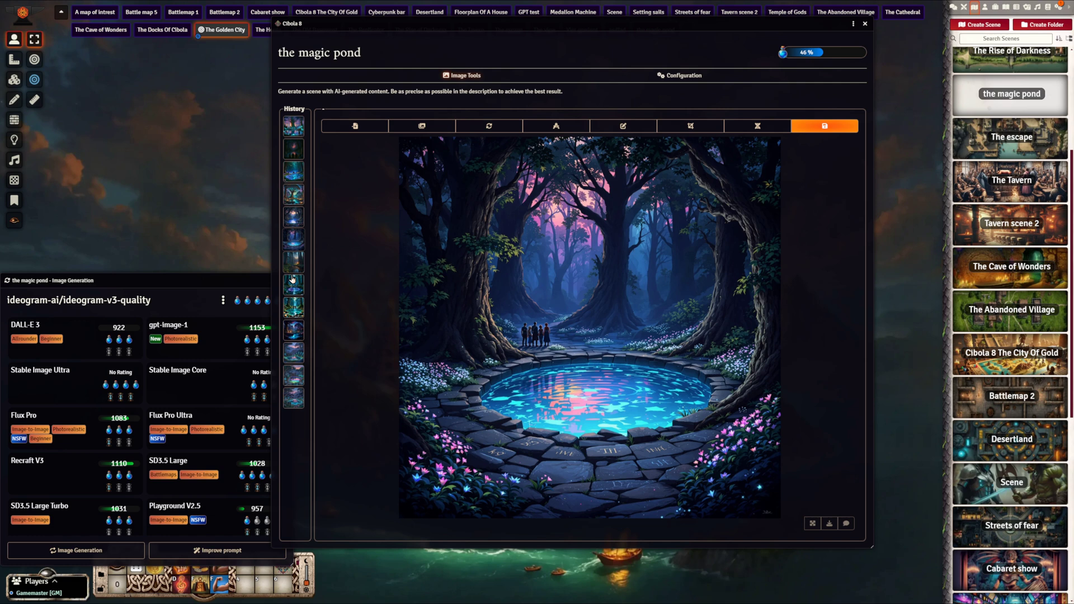
# - Widen the Image Generation window until all models and settings fit, and place it over the magic pond window
pyautogui.moveTo(214, 286); pyautogui.dragTo(284, 189)
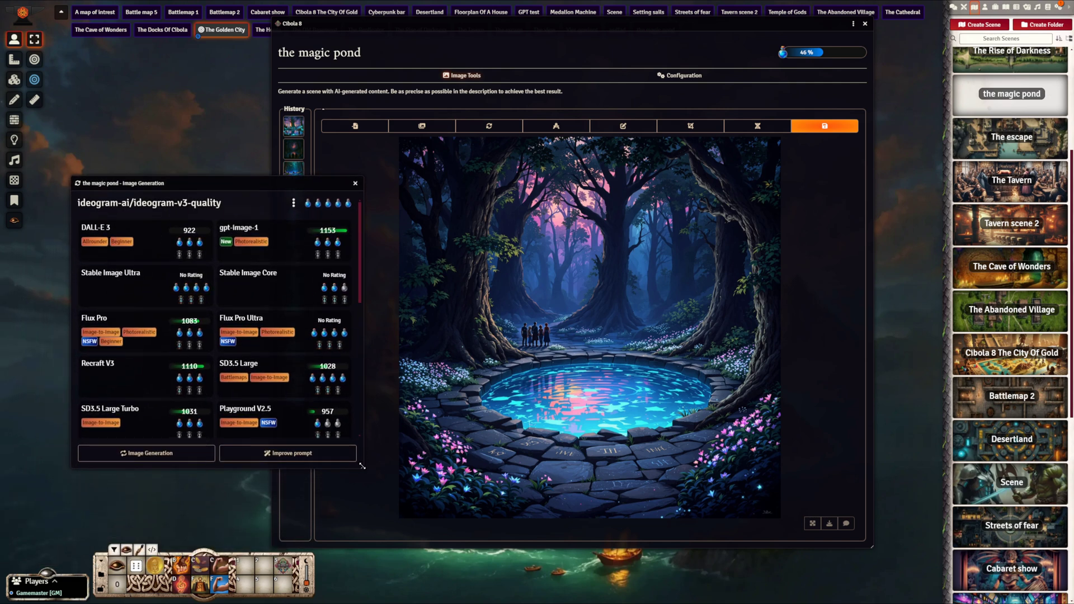
pyautogui.moveTo(362, 465); pyautogui.dragTo(657, 504)
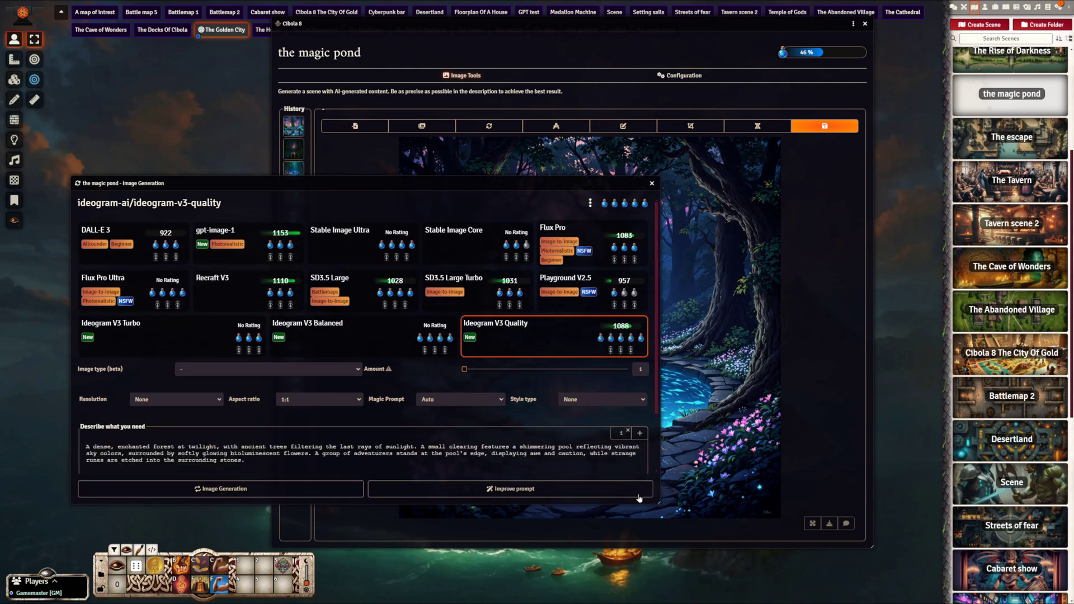
pyautogui.moveTo(335, 183); pyautogui.dragTo(244, 350)
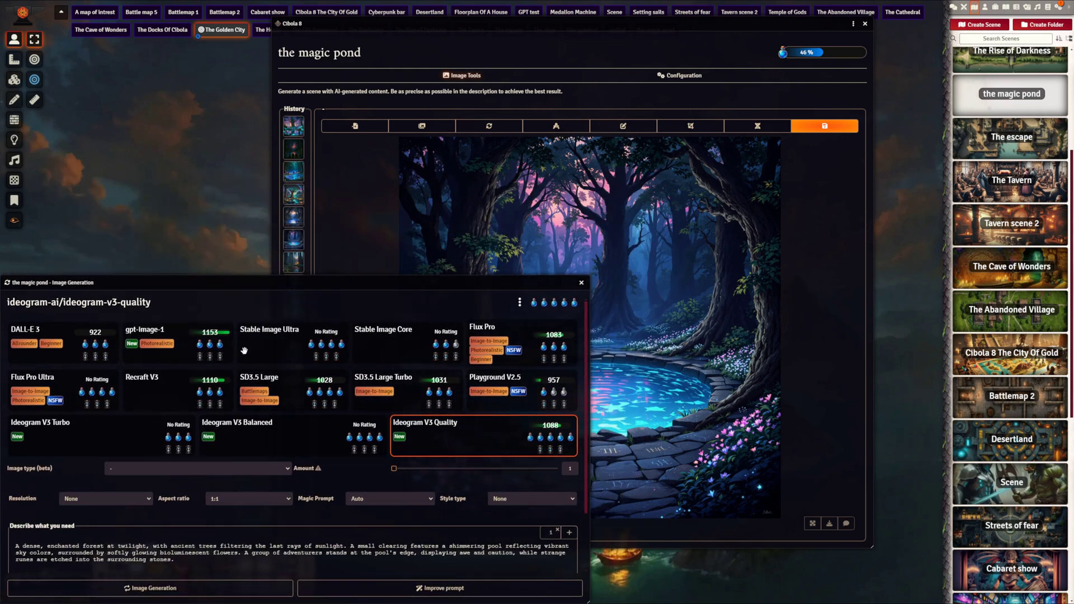
pyautogui.moveTo(212, 302); pyautogui.dragTo(609, 167)
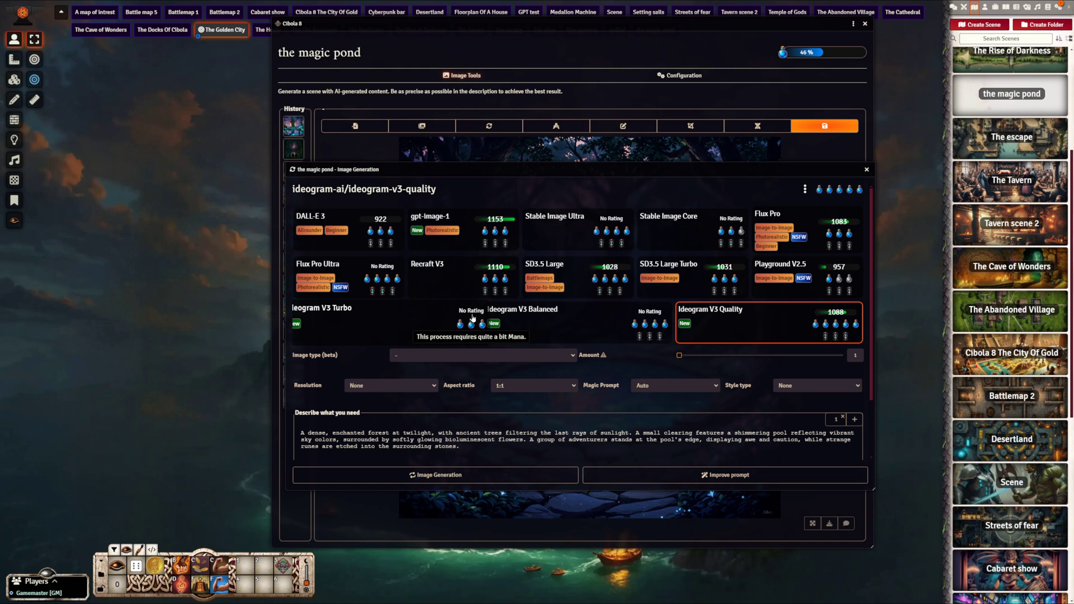
pyautogui.moveTo(450, 169); pyautogui.dragTo(478, 143)
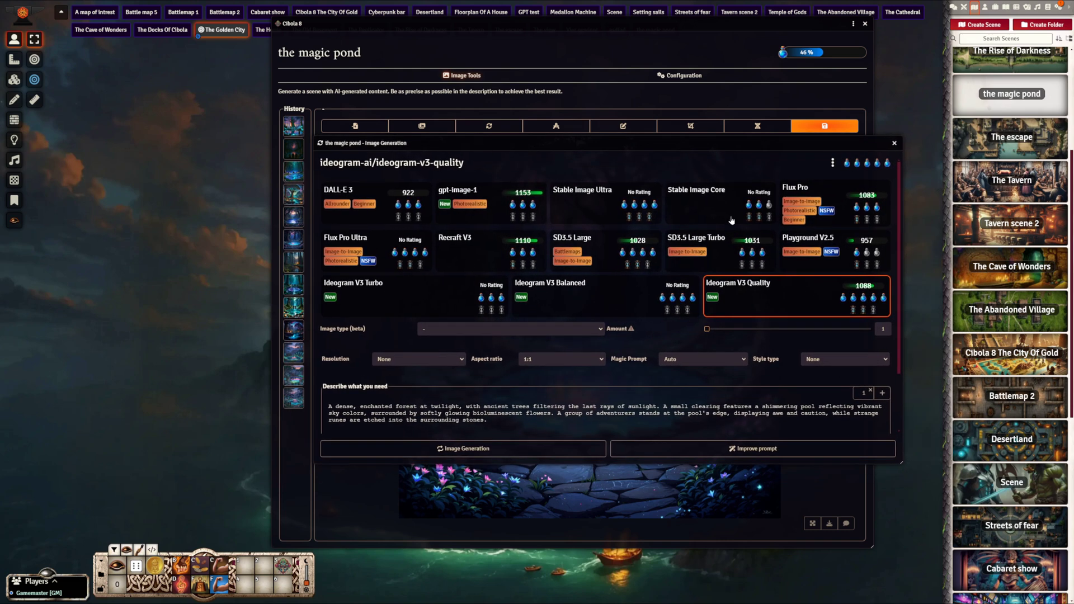
# - Select the SD3.5 Large Turbo model, reopen the model overview, and examine the mana costs shown for the models
pyautogui.click(717, 258)
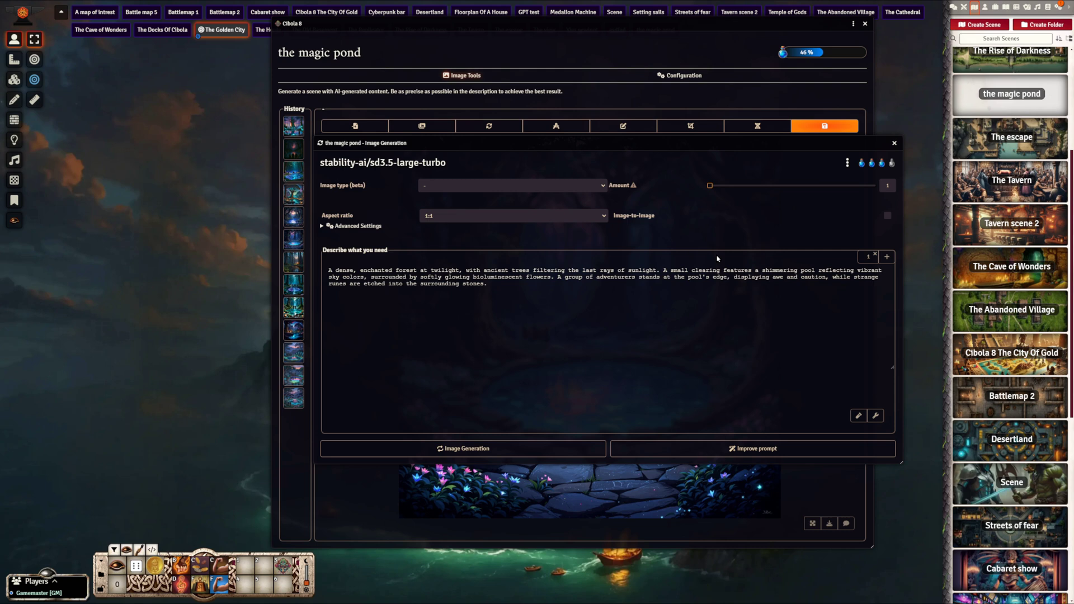
pyautogui.click(847, 163)
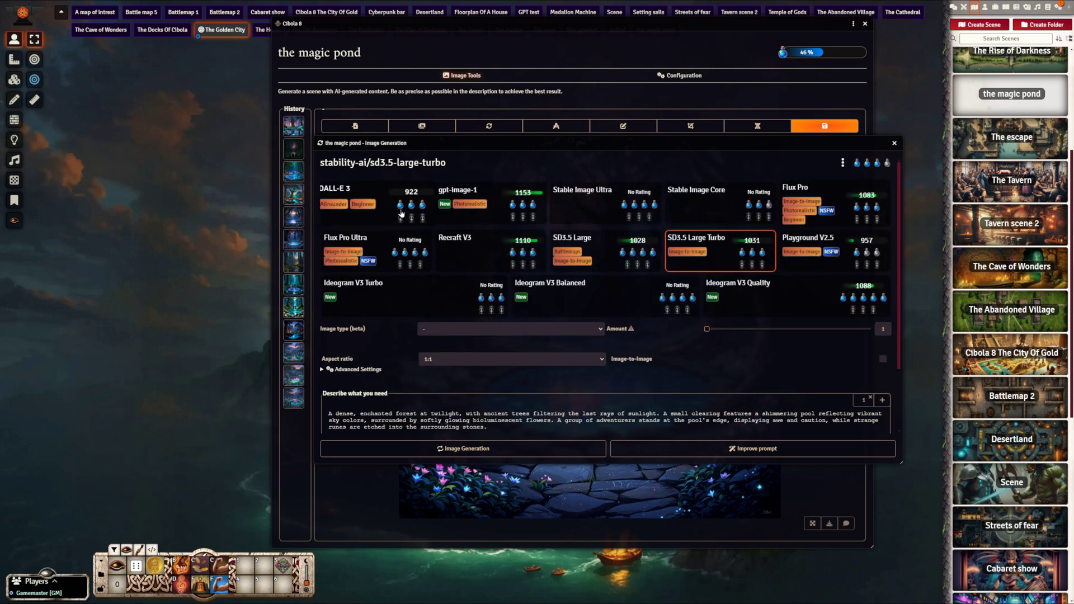
pyautogui.moveTo(403, 210)
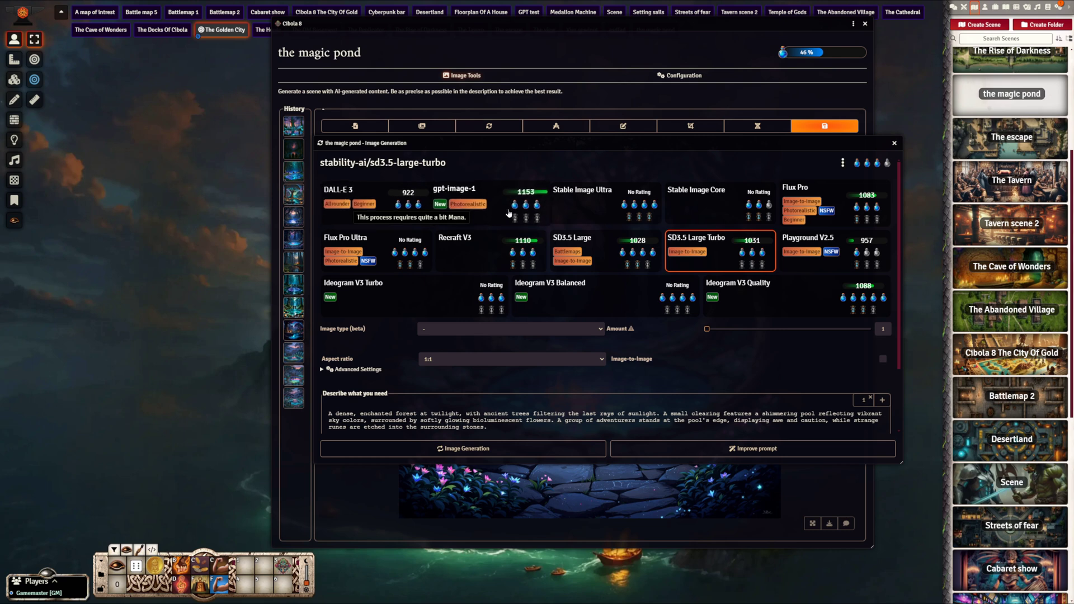
pyautogui.moveTo(526, 210)
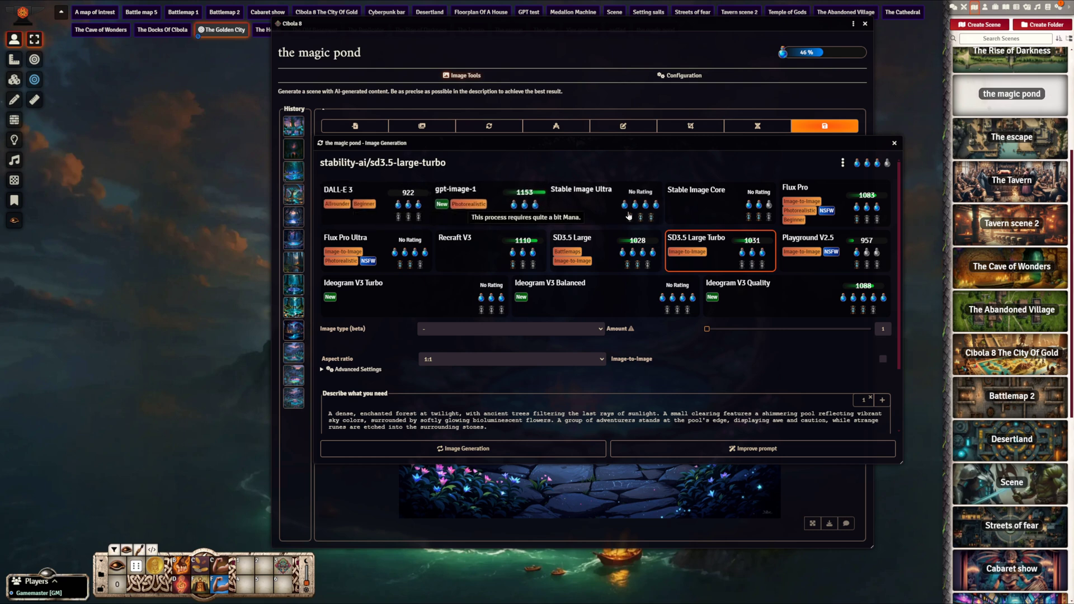
pyautogui.moveTo(618, 205)
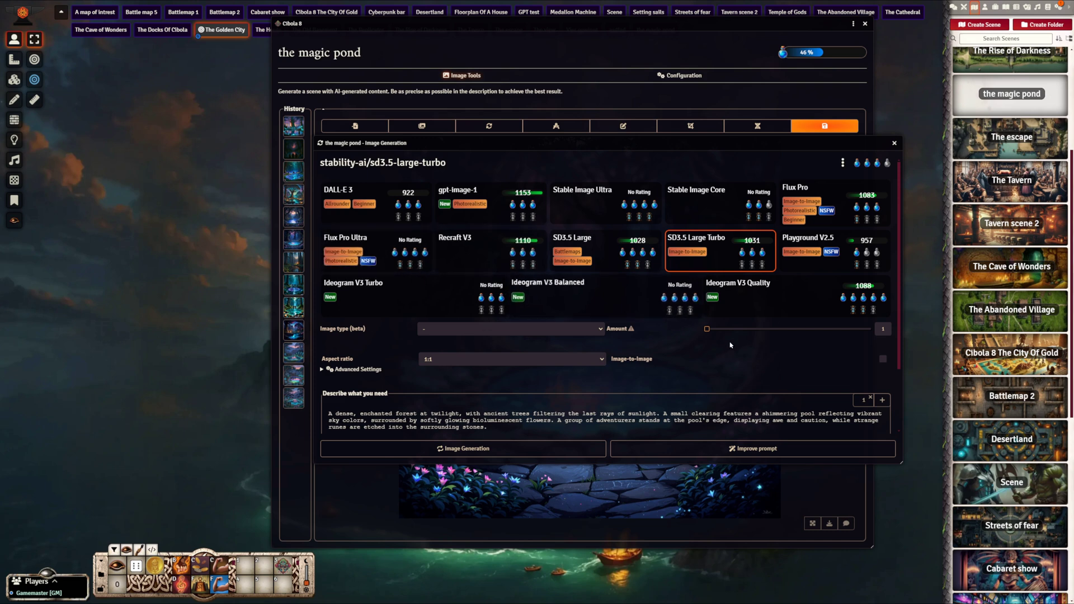
# - Select the Playground V2.5 model, enable its NSFW option, and look through the available image types
pyautogui.click(846, 253)
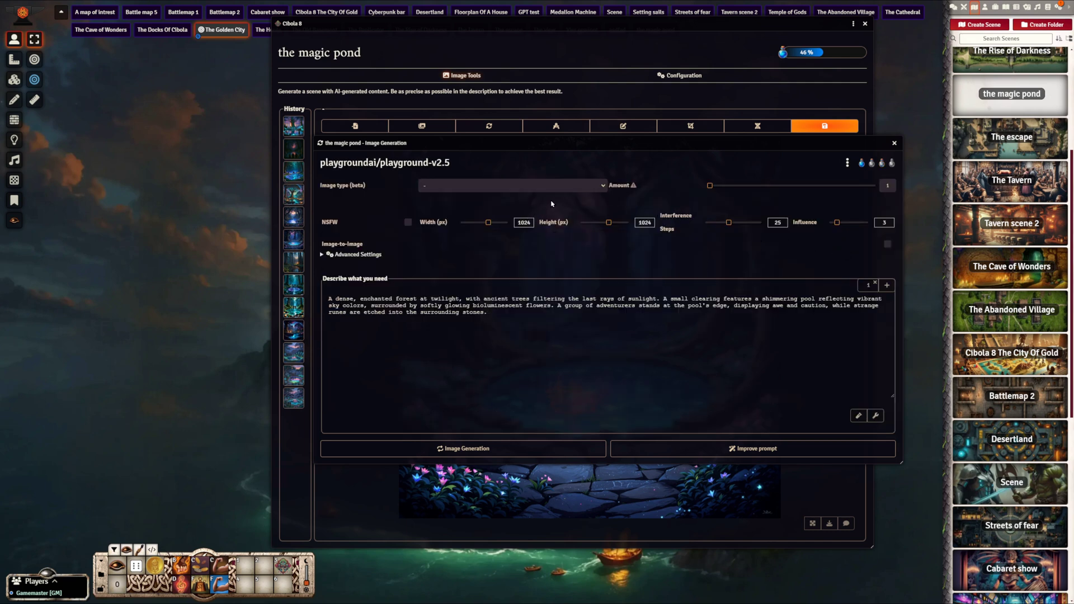
pyautogui.click(408, 222)
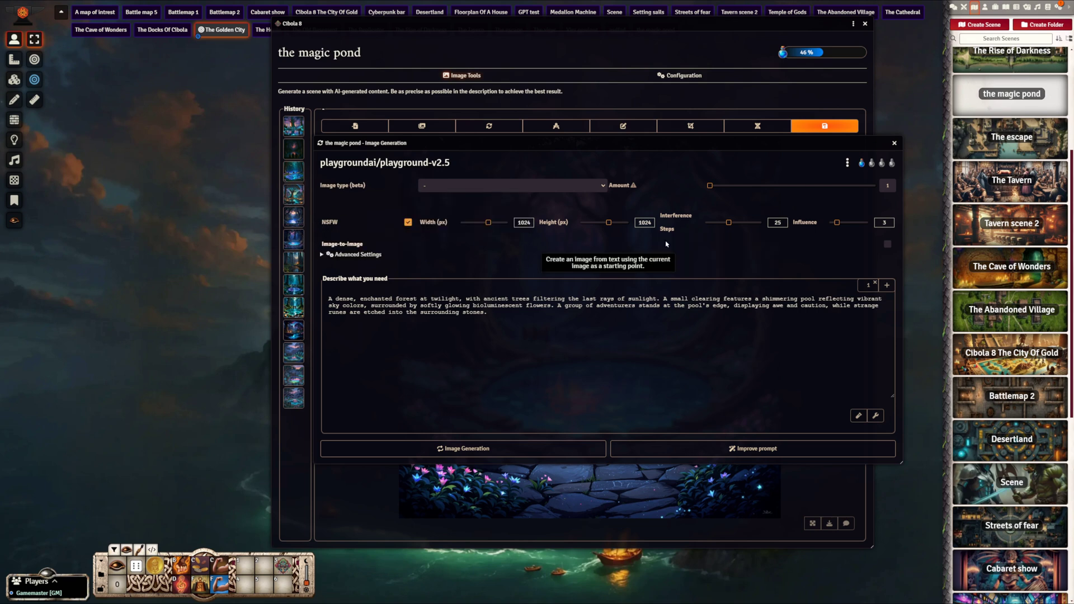
pyautogui.click(574, 187)
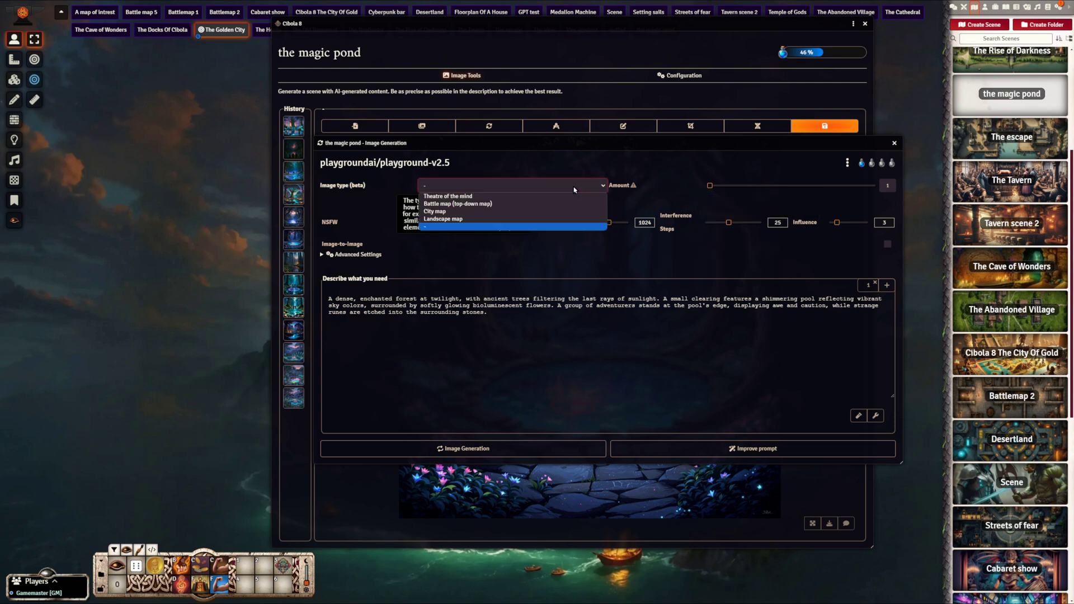
pyautogui.click(574, 188)
# - Switch to the gpt-image-1 model to check its settings and mana cost, and close the Image Generation window
pyautogui.click(847, 163)
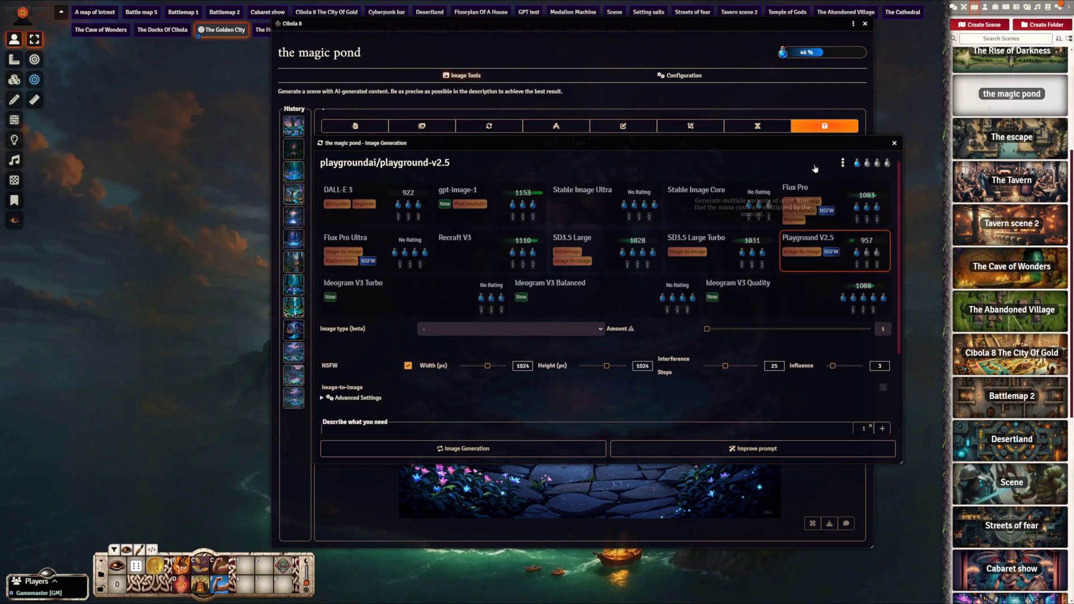
pyautogui.click(456, 193)
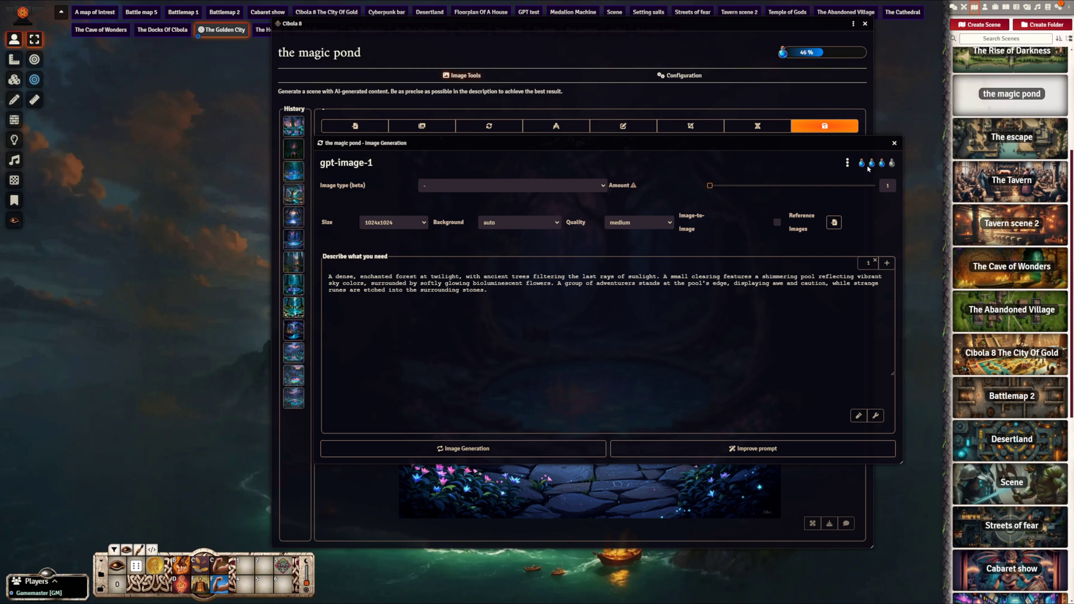
pyautogui.click(894, 143)
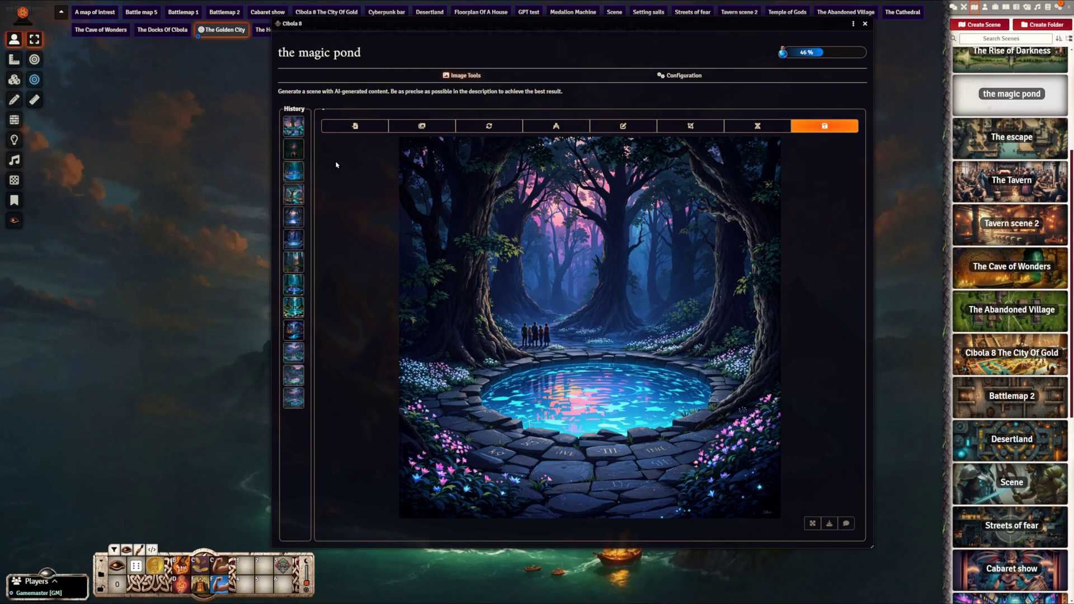
# - Compare the first to fifth, the seventh and the ninth generated images in the history
pyautogui.click(293, 126)
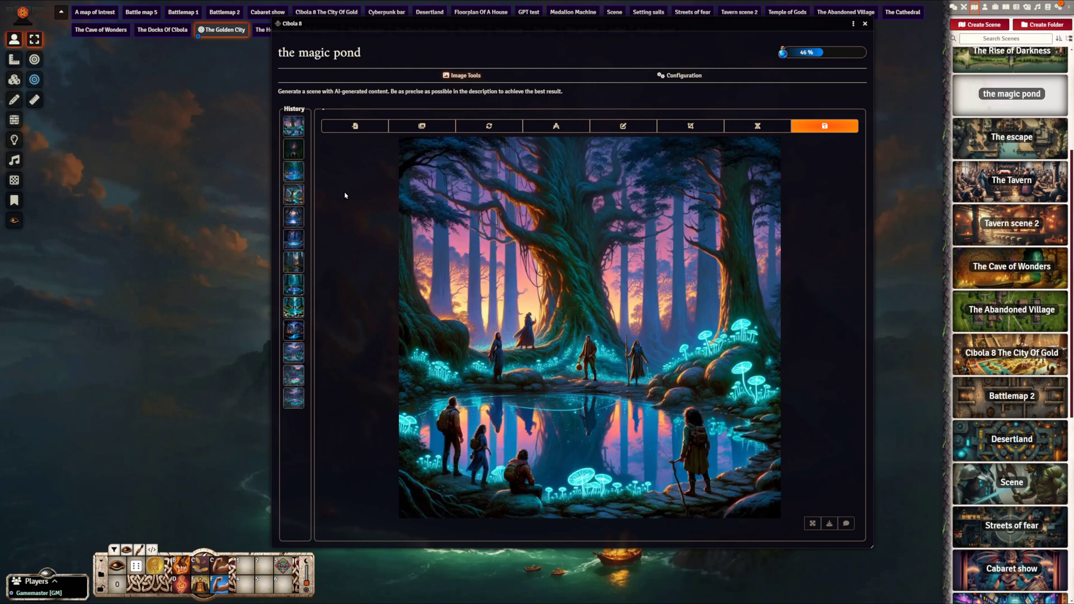
pyautogui.click(293, 148)
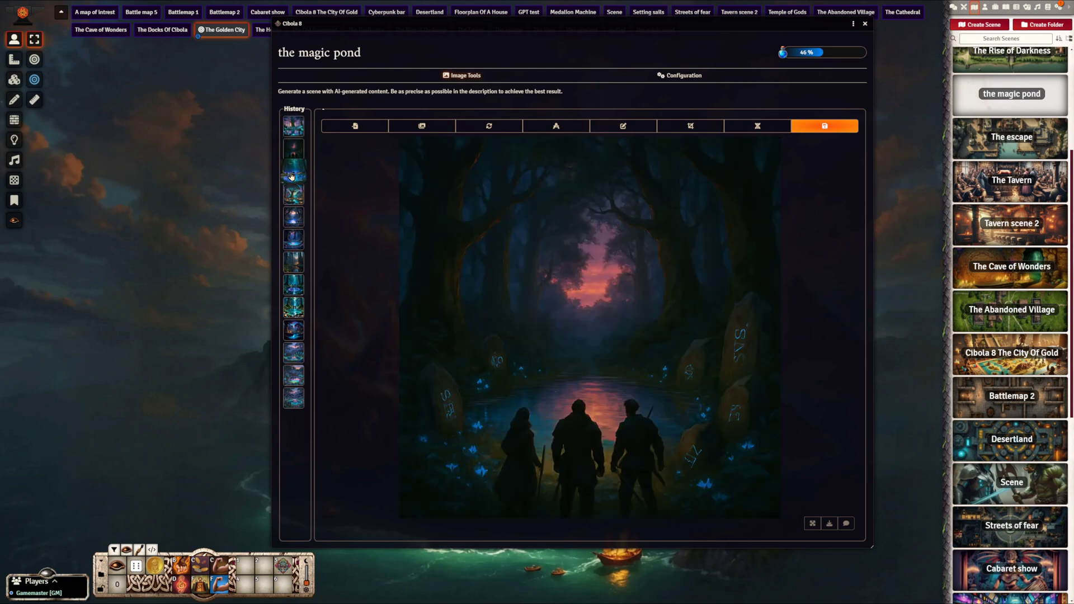
pyautogui.click(293, 172)
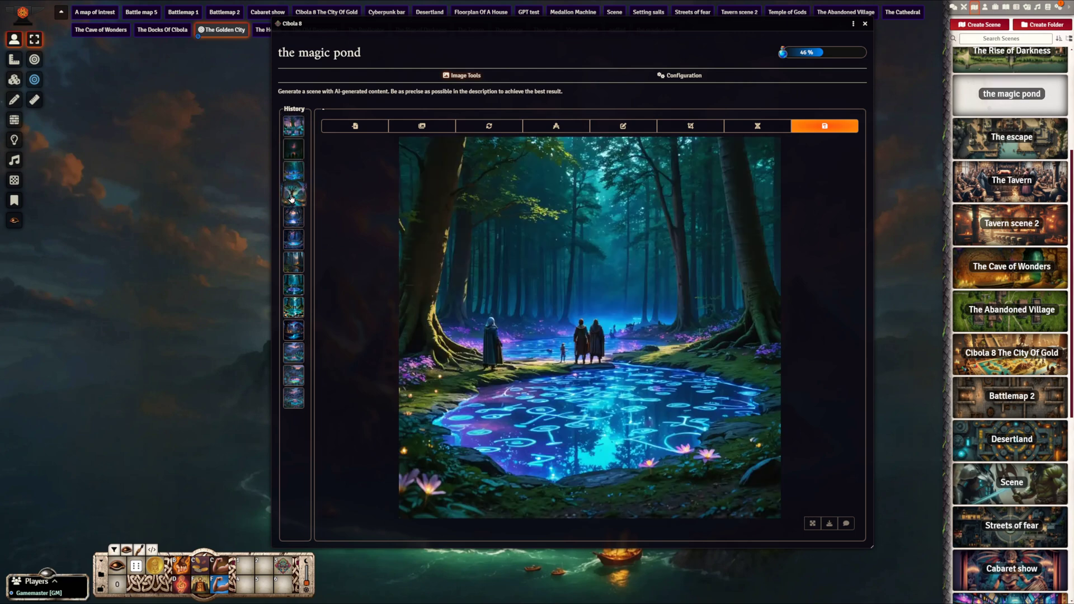
pyautogui.click(290, 197)
pyautogui.click(293, 217)
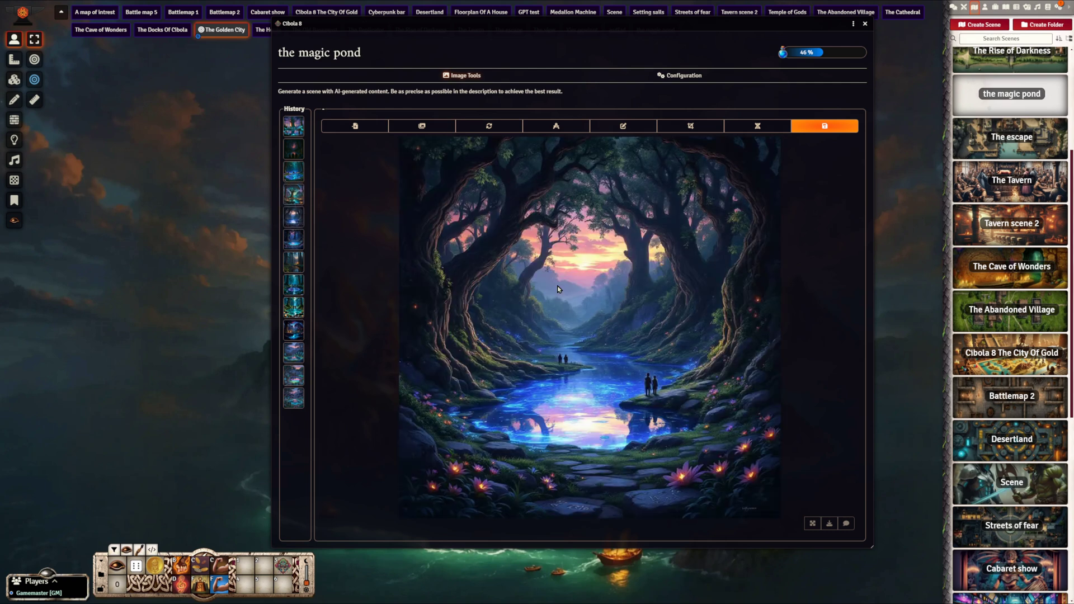
pyautogui.click(293, 262)
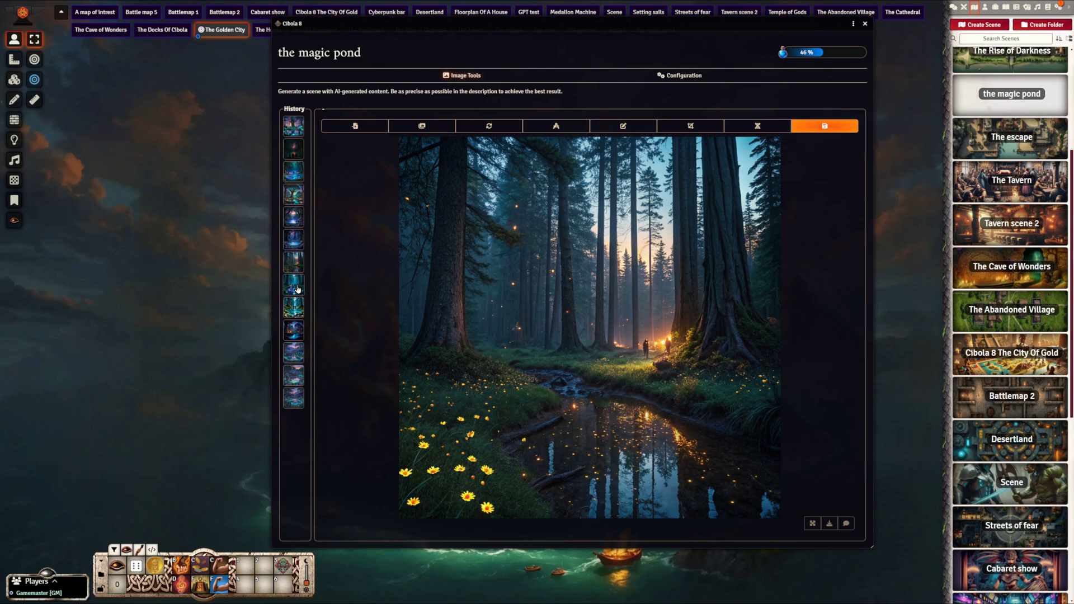
pyautogui.click(295, 309)
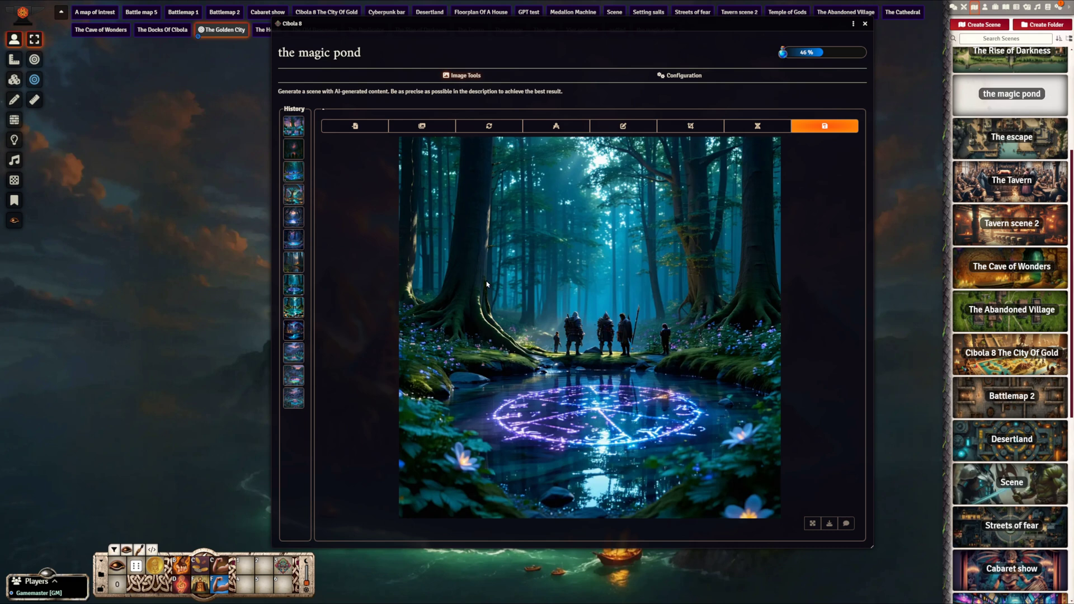
# - Try the Replace edit on the eleventh image, masking a rune stone and the adventurer nearest the stones, and close it without generating
pyautogui.click(294, 352)
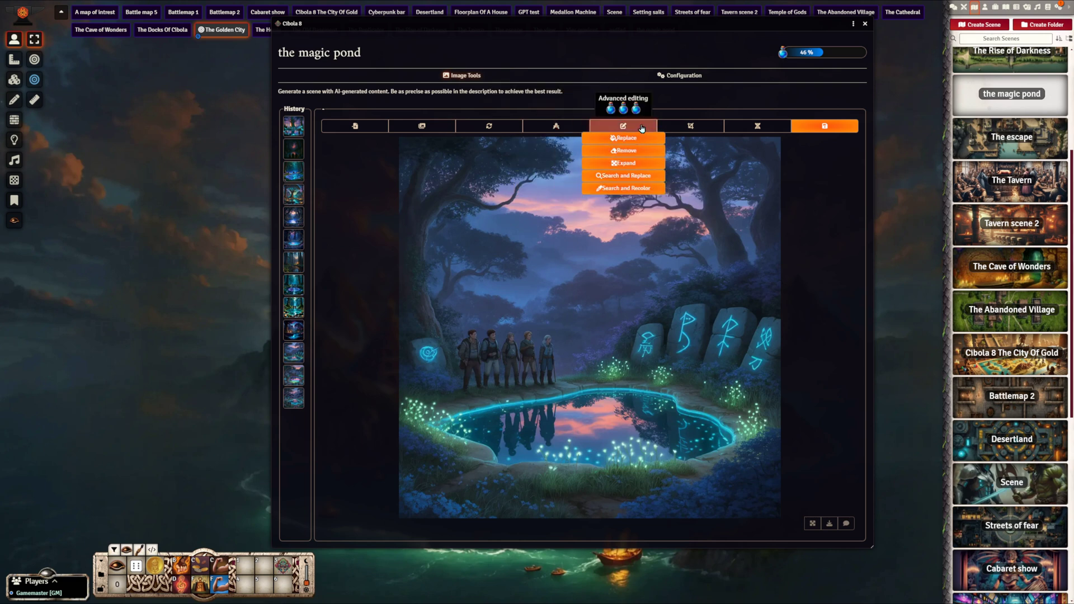
pyautogui.click(624, 138)
pyautogui.moveTo(921, 168)
pyautogui.mouseDown()
pyautogui.moveTo(655, 171)
pyautogui.moveTo(519, 155)
pyautogui.mouseUp()
pyautogui.scroll(-2, 587, 280)
pyautogui.moveTo(625, 294)
pyautogui.mouseDown()
pyautogui.moveTo(618, 285)
pyautogui.moveTo(628, 284)
pyautogui.mouseUp()
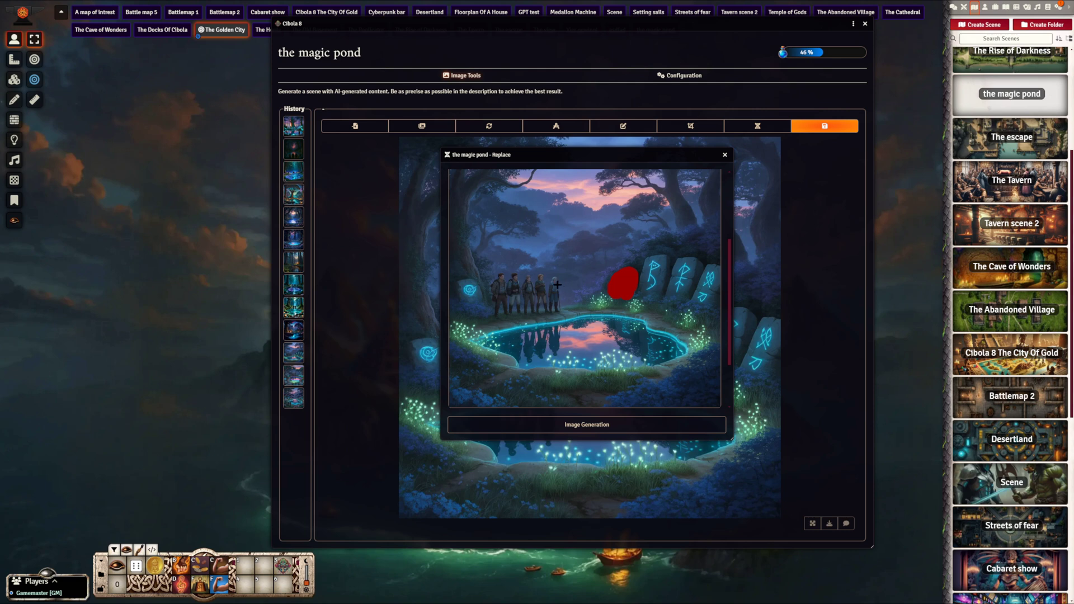
pyautogui.moveTo(557, 282); pyautogui.dragTo(553, 302)
pyautogui.click(724, 156)
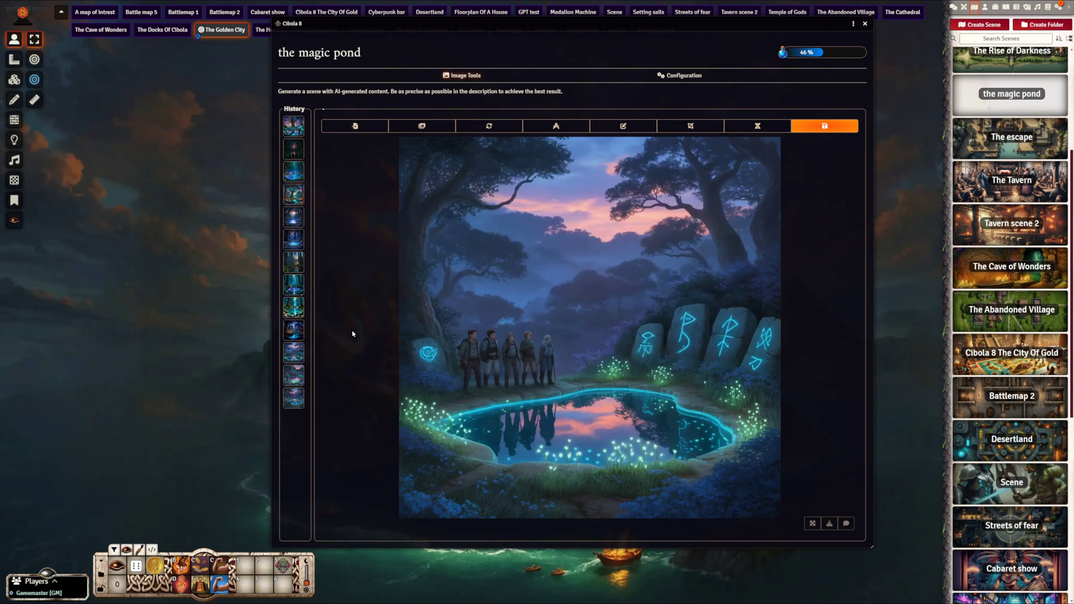
# - View the first generated image in the history again
pyautogui.click(294, 127)
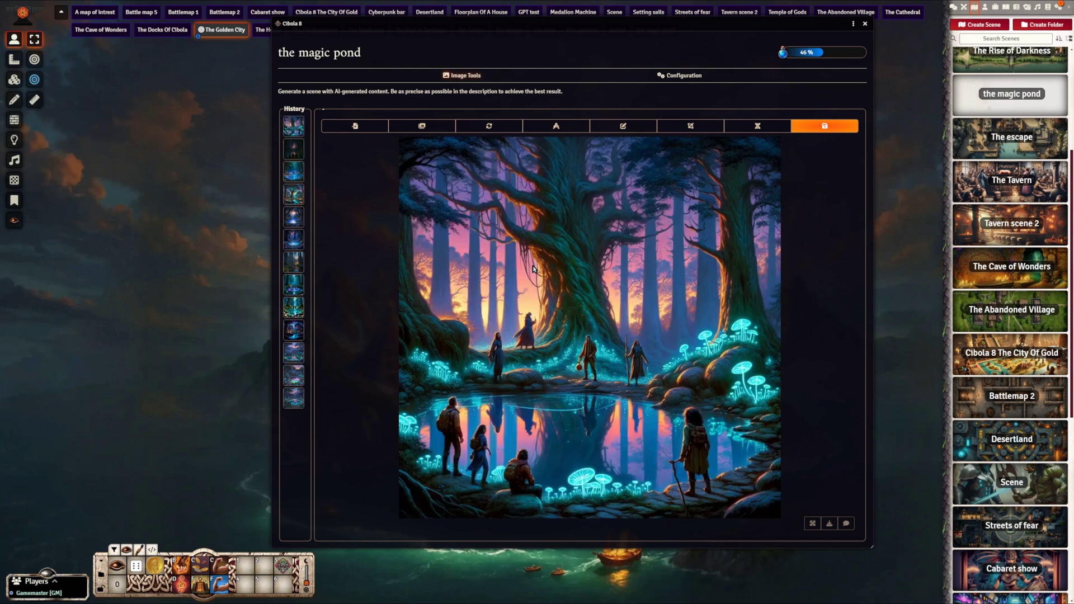